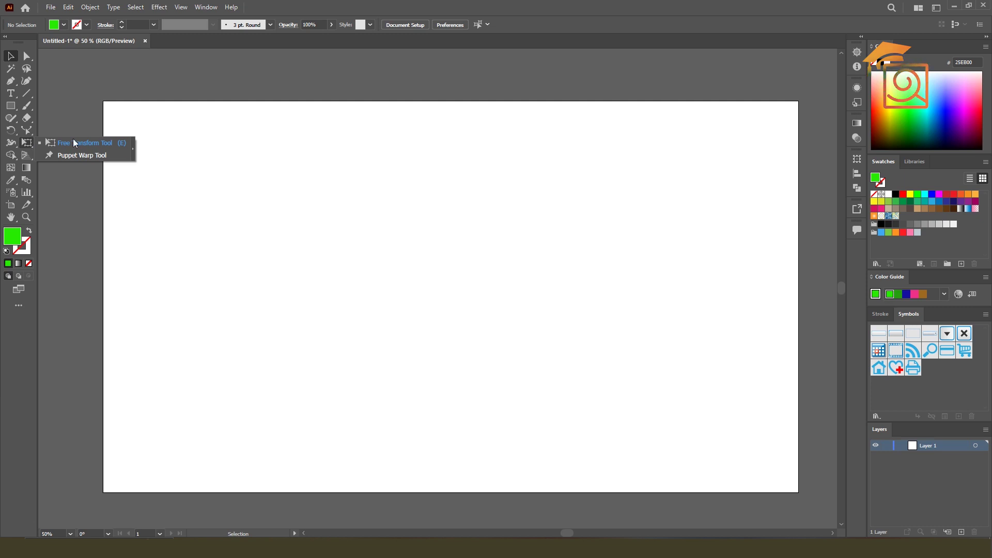
# Detach the Free Transform tool group as a floating palette and draw a green rectangle about 747 by 405 px on the artboard.
pyautogui.click(92, 142)
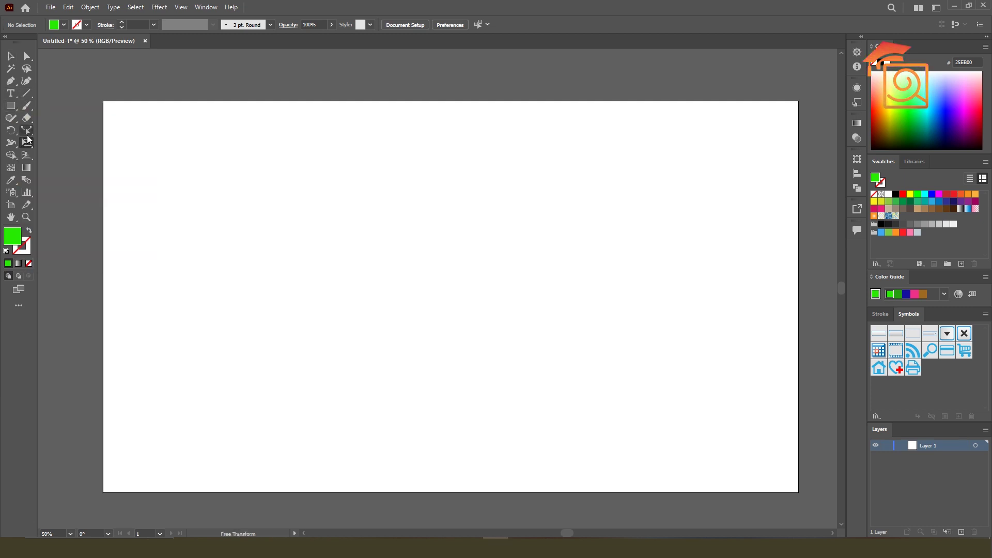
pyautogui.moveTo(28, 146); pyautogui.dragTo(131, 145)
pyautogui.moveTo(46, 150); pyautogui.dragTo(726, 136)
pyautogui.click(12, 107)
pyautogui.moveTo(315, 181); pyautogui.dragTo(586, 327)
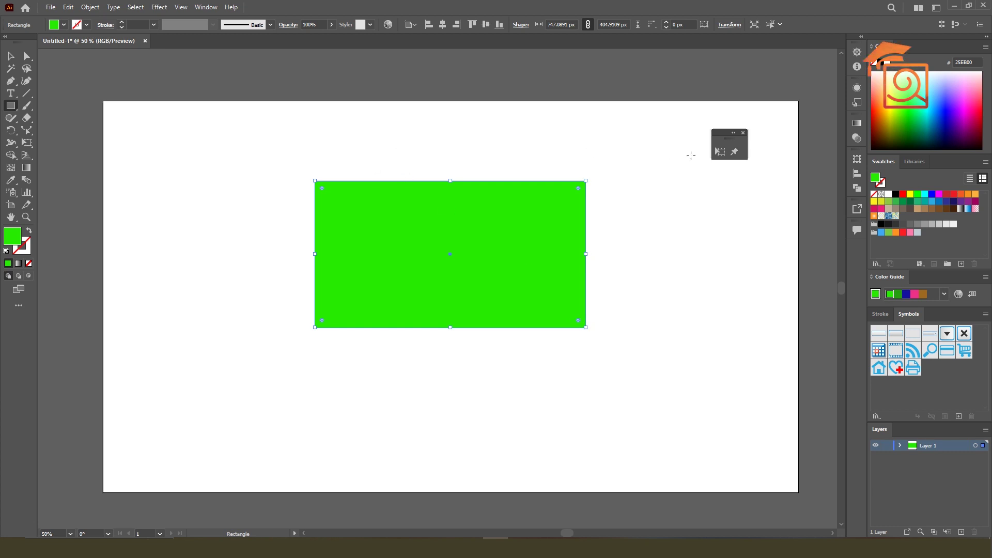
# Shift the rectangle toward the artboard's left side with Free Transform and enlarge it to about 862 by 467 px.
pyautogui.click(719, 156)
pyautogui.moveTo(177, 133); pyautogui.dragTo(650, 137)
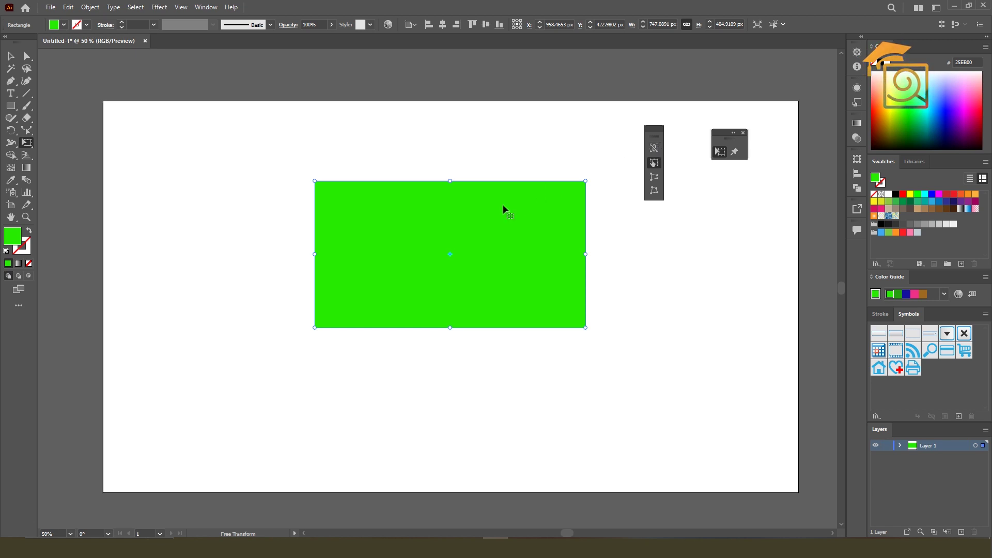
pyautogui.moveTo(544, 206); pyautogui.dragTo(490, 206)
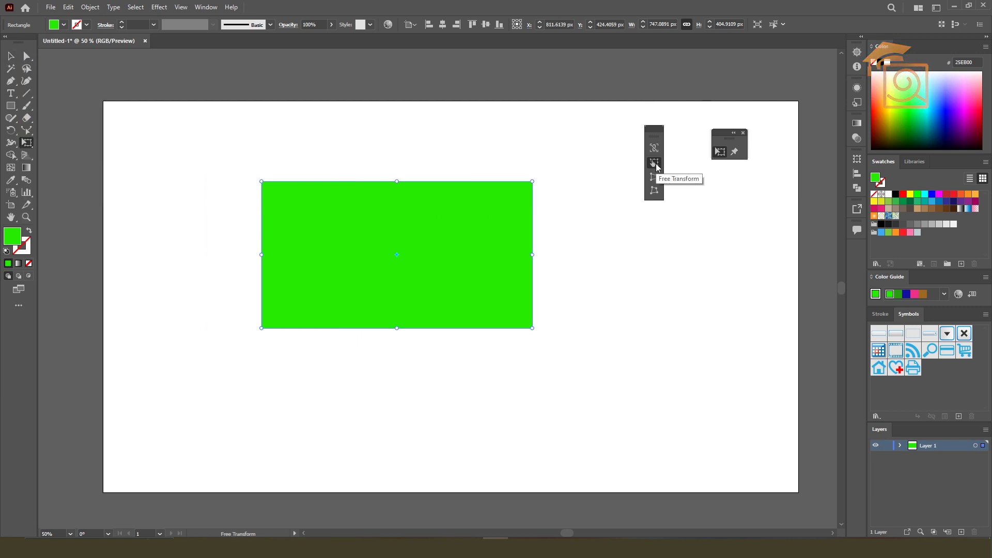
pyautogui.moveTo(530, 182); pyautogui.dragTo(574, 159)
# Try scaling the rectangle by its upper-right corner with Constrain on, and undo the changes.
pyautogui.click(654, 150)
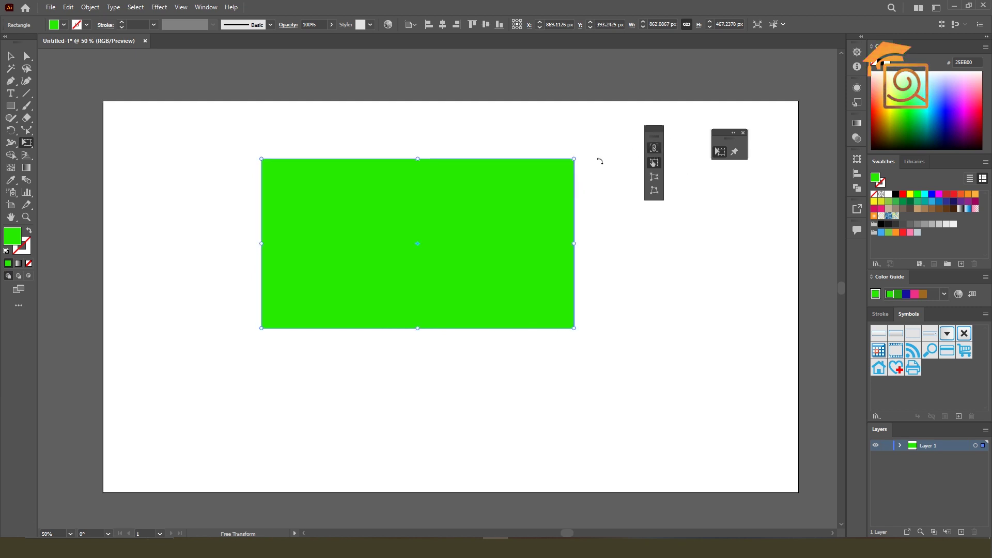
pyautogui.moveTo(571, 160); pyautogui.dragTo(536, 119)
pyautogui.moveTo(562, 169)
pyautogui.mouseDown()
pyautogui.moveTo(587, 209)
pyautogui.moveTo(575, 222)
pyautogui.moveTo(567, 168)
pyautogui.moveTo(441, 211)
pyautogui.moveTo(591, 268)
pyautogui.moveTo(539, 161)
pyautogui.moveTo(571, 173)
pyautogui.mouseUp()
pyautogui.hotkey('ctrl', 'z')
pyautogui.hotkey('ctrl', 'z')
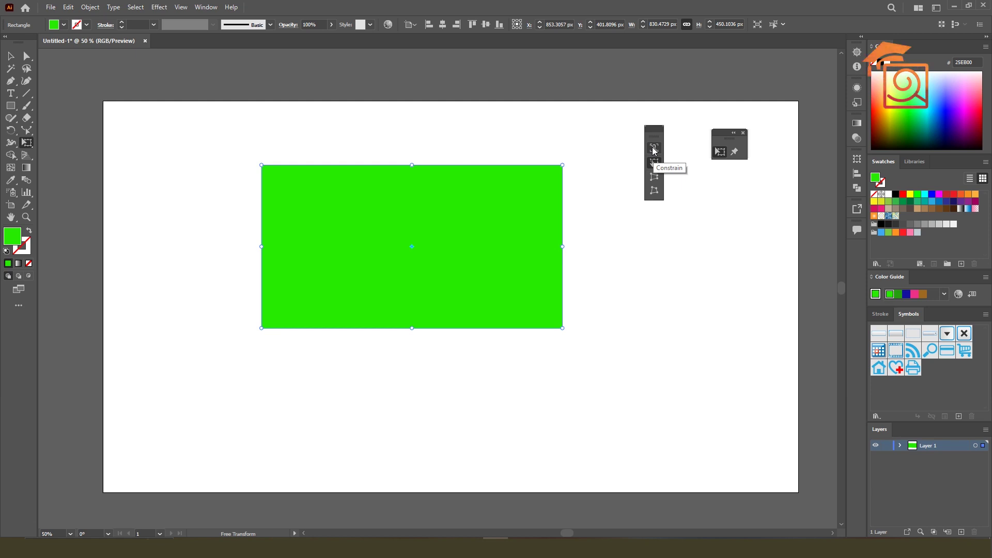
# Turn off Constrain and resize the rectangle with Free Transform, finally to about 61 by 54 px.
pyautogui.click(654, 162)
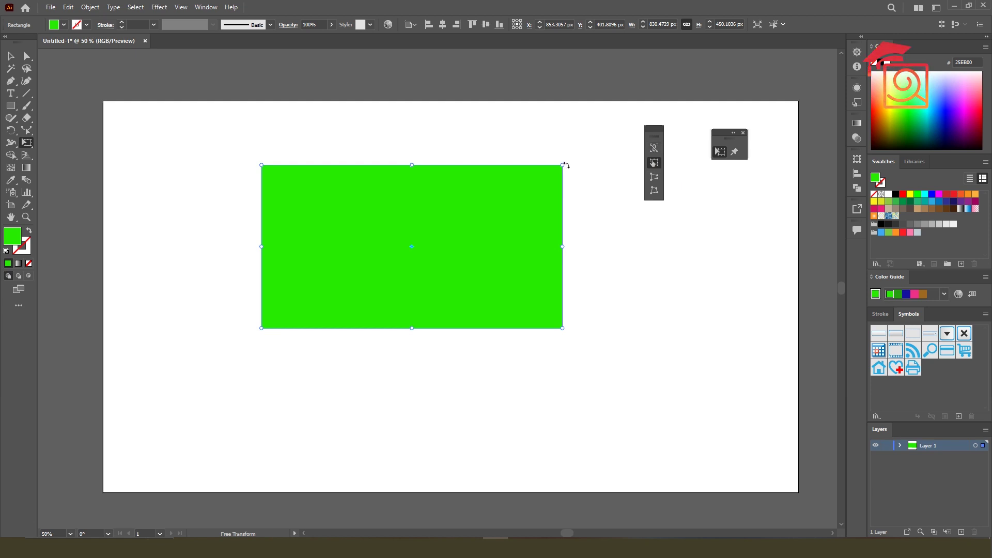
pyautogui.moveTo(561, 166)
pyautogui.mouseDown()
pyautogui.moveTo(476, 186)
pyautogui.moveTo(543, 174)
pyautogui.moveTo(571, 146)
pyautogui.moveTo(578, 158)
pyautogui.mouseUp()
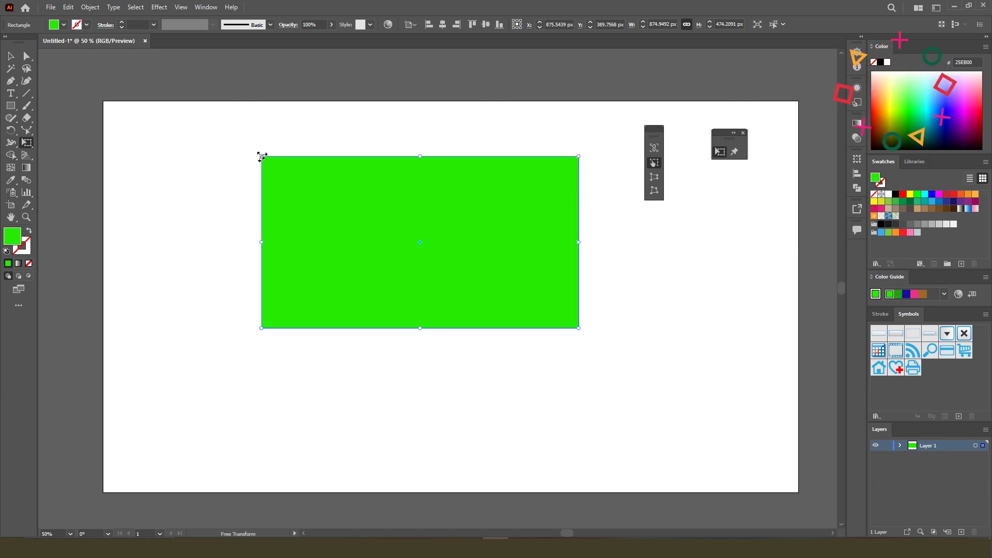
pyautogui.moveTo(262, 156)
pyautogui.mouseDown()
pyautogui.moveTo(301, 177)
pyautogui.moveTo(250, 150)
pyautogui.mouseUp()
# Copy the small rectangle to the right and repeat the copy to make a row of eight evenly spaced rectangles.
pyautogui.press('v')
pyautogui.moveTo(581, 150); pyautogui.dragTo(296, 152)
pyautogui.hotkey('ctrl', 'd')
pyautogui.hotkey('ctrl', 'd')
pyautogui.hotkey('ctrl', 'd')
pyautogui.hotkey('ctrl', 'd')
pyautogui.hotkey('ctrl', 'd')
pyautogui.hotkey('ctrl', 'd')
# Copy the whole row downward and repeat the copy to build a grid of six rows.
pyautogui.moveTo(218, 130); pyautogui.dragTo(541, 208)
pyautogui.moveTo(483, 151); pyautogui.dragTo(492, 179)
pyautogui.hotkey('ctrl', 'd')
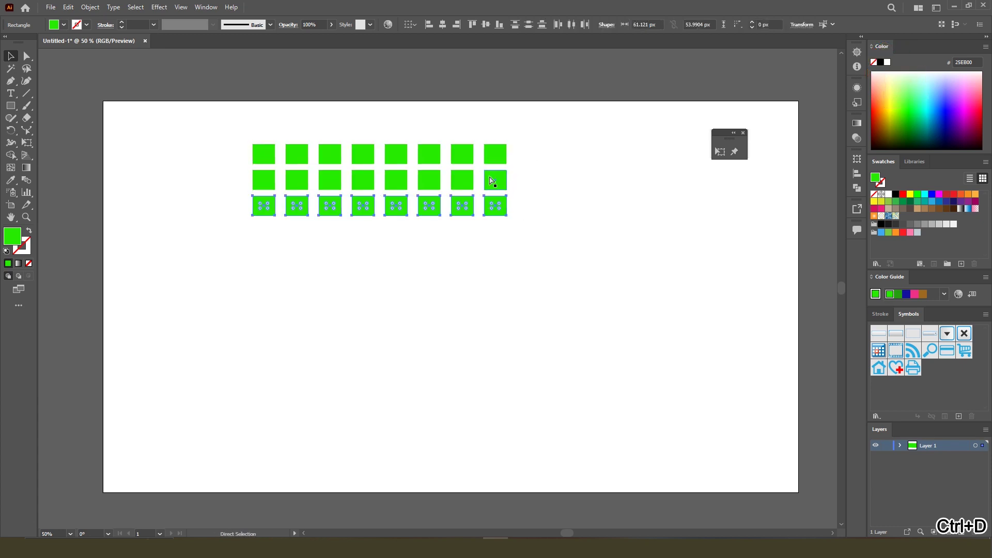
pyautogui.hotkey('ctrl', 'd')
pyautogui.hotkey('ctrl', 'd')
pyautogui.hotkey('ctrl', 'd')
# Try a Free Transform on the whole grid of rectangles and undo it.
pyautogui.moveTo(217, 127); pyautogui.dragTo(550, 398)
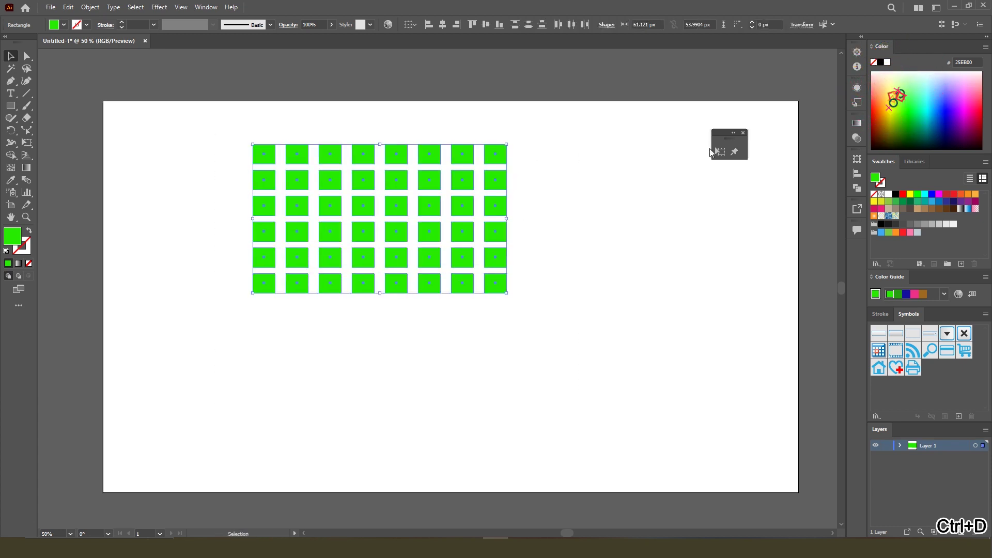
pyautogui.press('e')
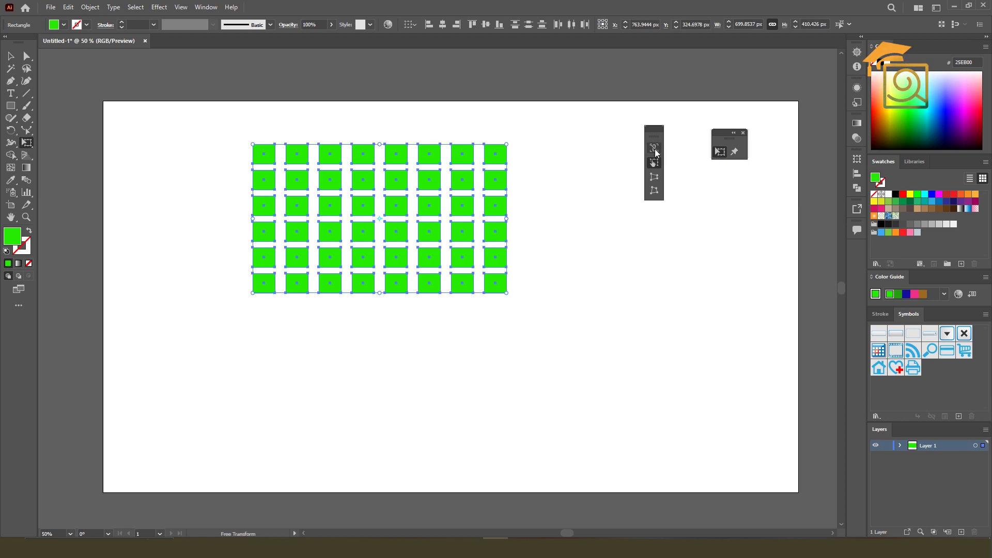
pyautogui.moveTo(509, 146); pyautogui.dragTo(509, 196)
pyautogui.hotkey('ctrl', 'z')
pyautogui.hotkey('ctrl', 'z')
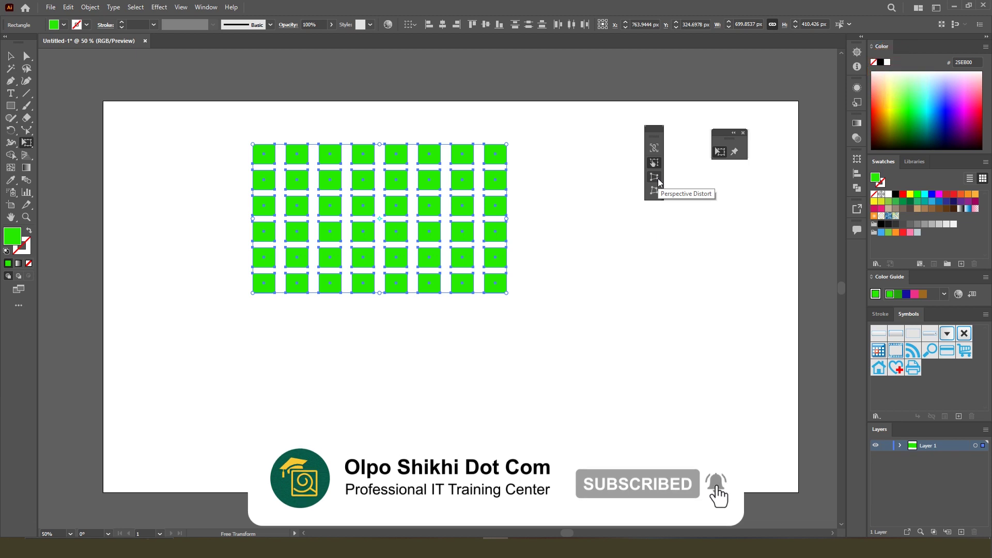
pyautogui.click(11, 56)
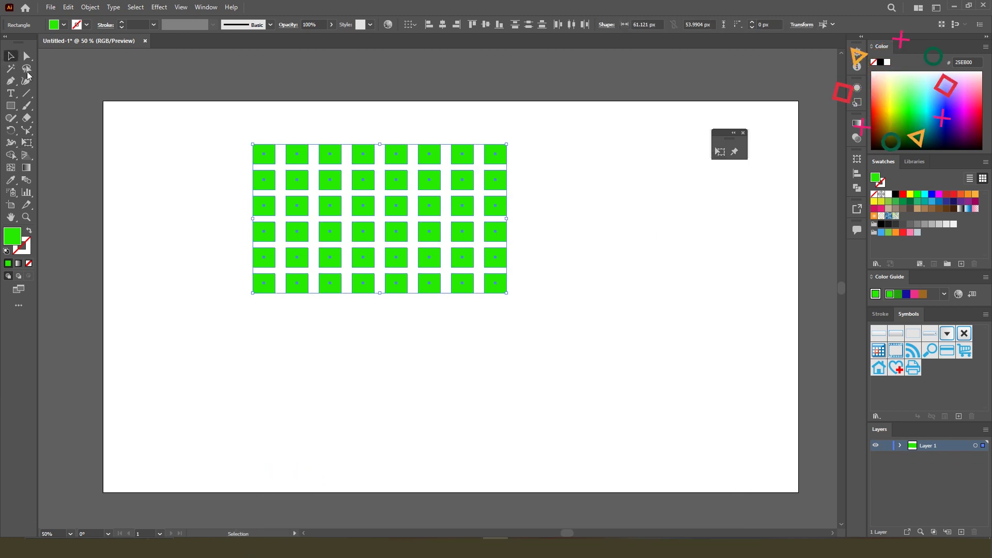
# Place a separate green rectangle about 346 by 305 px below and to the right of the grid.
pyautogui.click(569, 193)
pyautogui.moveTo(520, 219); pyautogui.dragTo(456, 198)
pyautogui.moveTo(338, 137); pyautogui.dragTo(514, 293)
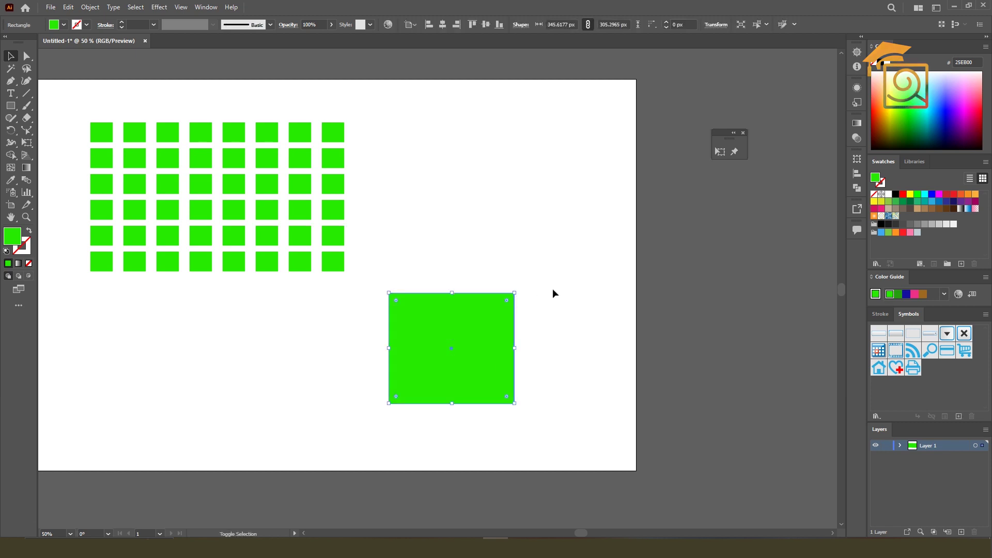
# Taper the large rectangle into a trapezoid with Perspective Distort by shortening its right edge symmetrically.
pyautogui.click(718, 152)
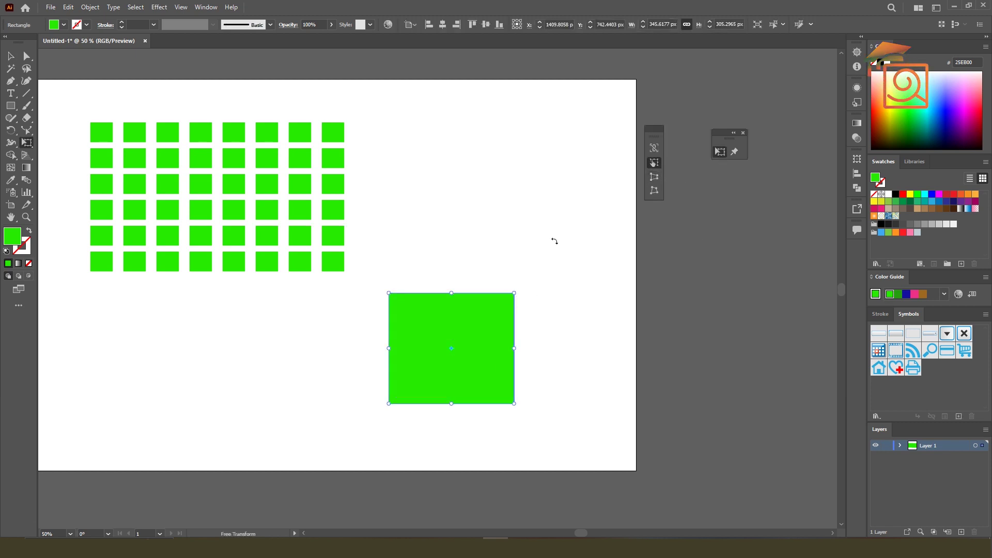
pyautogui.click(654, 176)
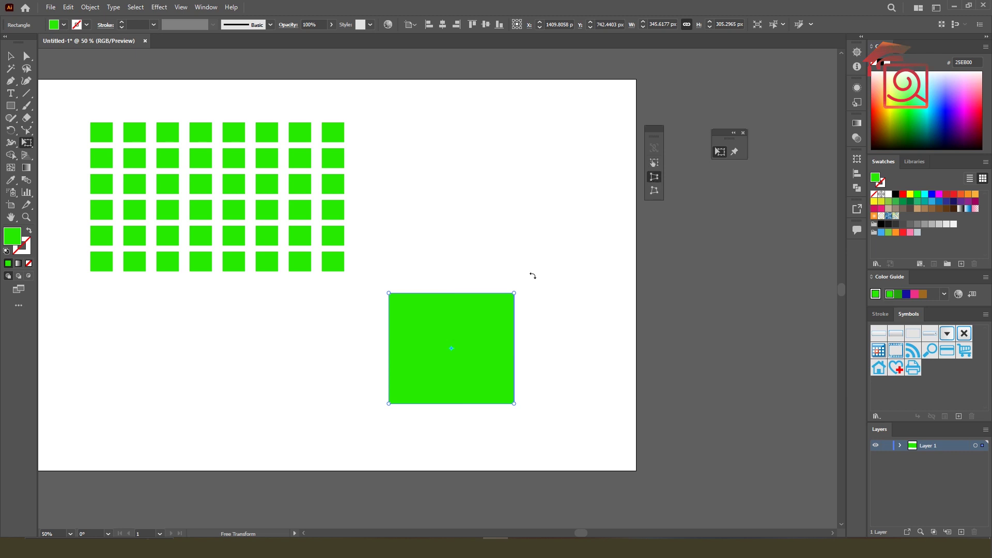
pyautogui.moveTo(514, 293); pyautogui.dragTo(521, 329)
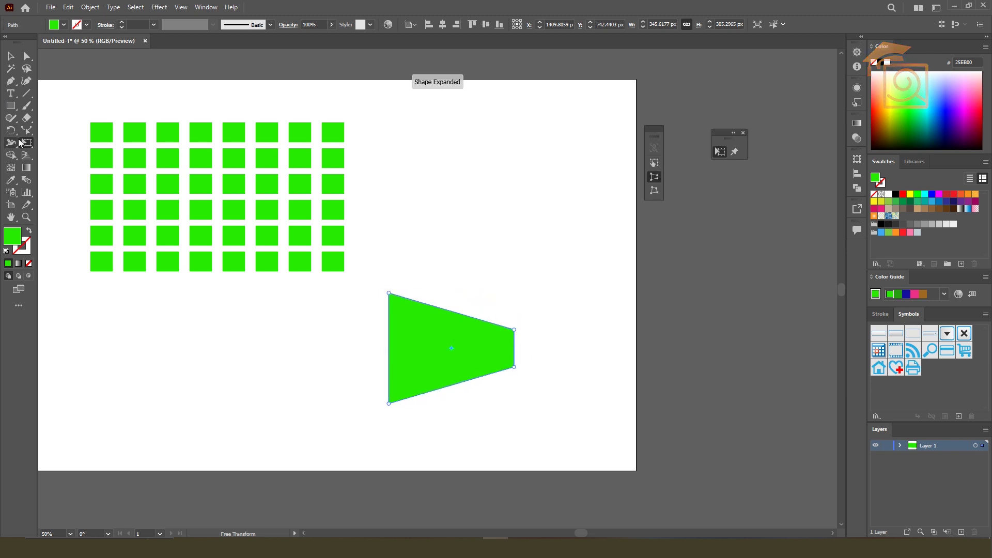
# Add the text PERSPECTIVE in the empty area above the trapezoid.
pyautogui.click(11, 93)
pyautogui.click(438, 194)
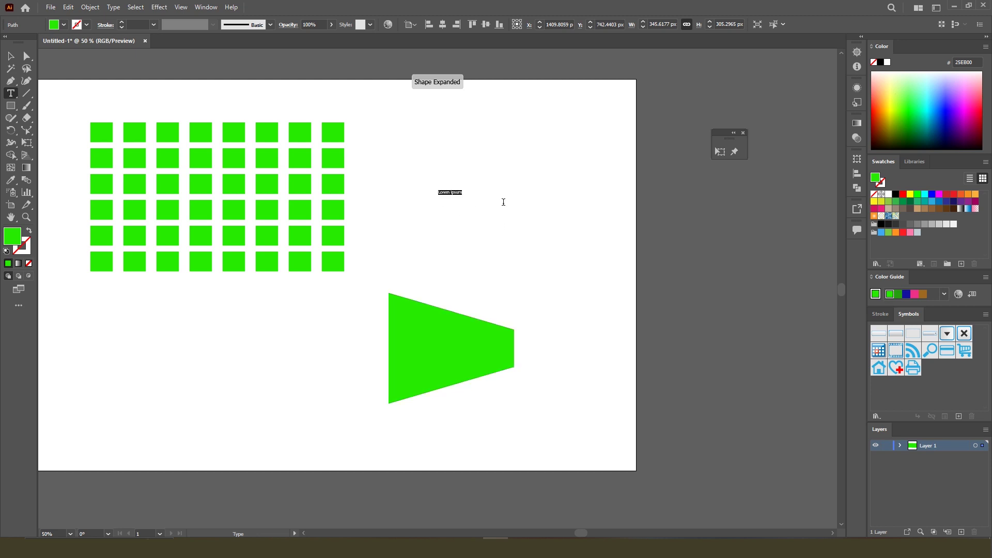
pyautogui.write('PERSPECTIVE')
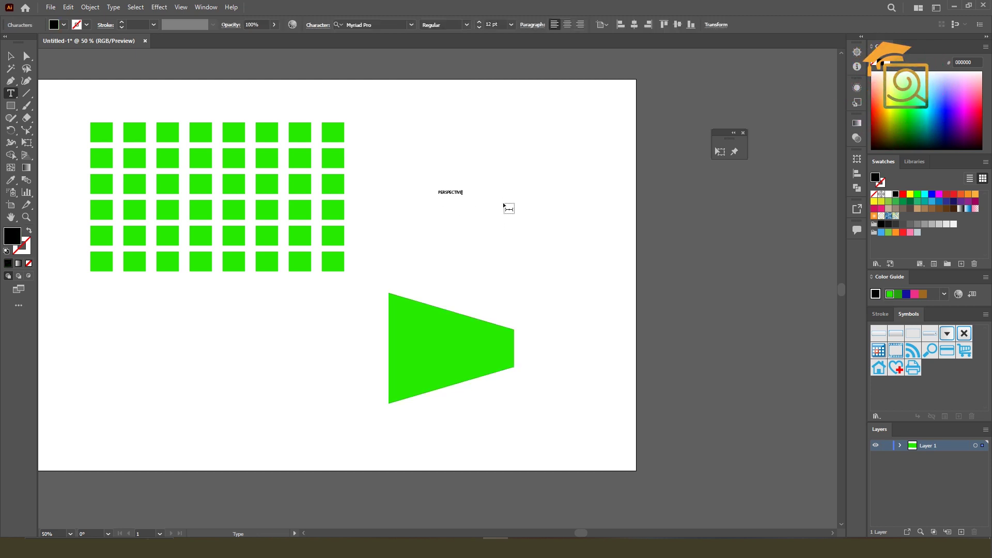
# Scale the PERSPECTIVE text up to about 155 pt and place it in the lower part of the artboard.
pyautogui.click(10, 56)
pyautogui.moveTo(463, 190); pyautogui.dragTo(603, 121)
pyautogui.moveTo(573, 184); pyautogui.dragTo(488, 392)
pyautogui.moveTo(471, 337); pyautogui.dragTo(525, 173)
pyautogui.click(490, 402)
pyautogui.scroll(-2, 709, 107)
pyautogui.hscroll(-1, 709, 107)
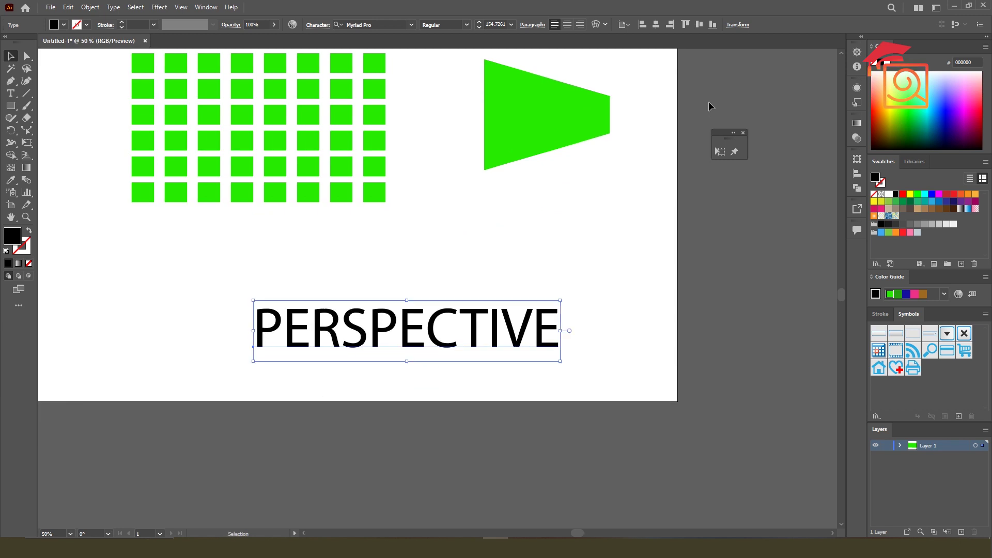
# Try to apply Perspective Distort to the live PERSPECTIVE text.
pyautogui.click(720, 151)
pyautogui.click(654, 178)
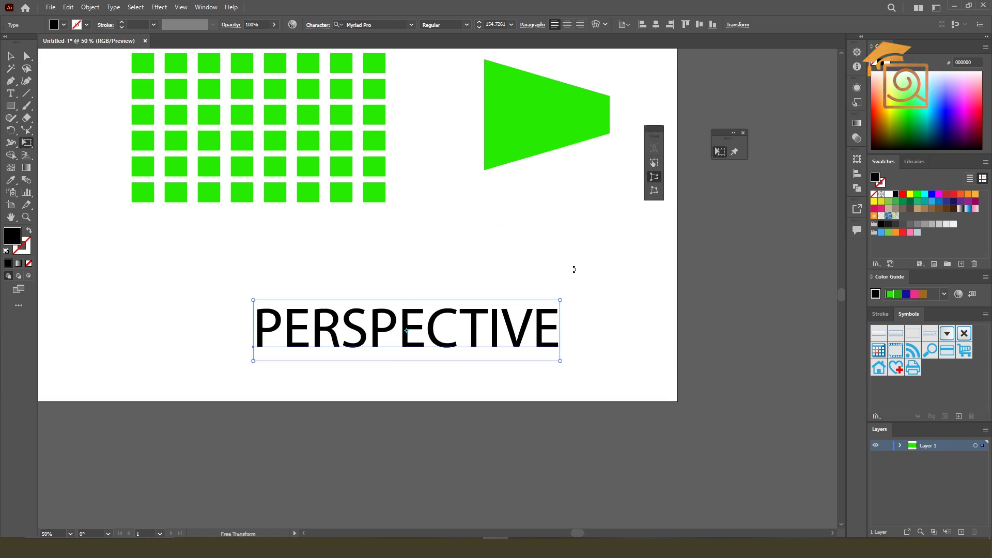
pyautogui.moveTo(253, 302); pyautogui.dragTo(264, 257)
pyautogui.moveTo(258, 309)
pyautogui.mouseDown()
pyautogui.moveTo(253, 326)
pyautogui.moveTo(253, 302)
pyautogui.mouseUp()
pyautogui.click(10, 55)
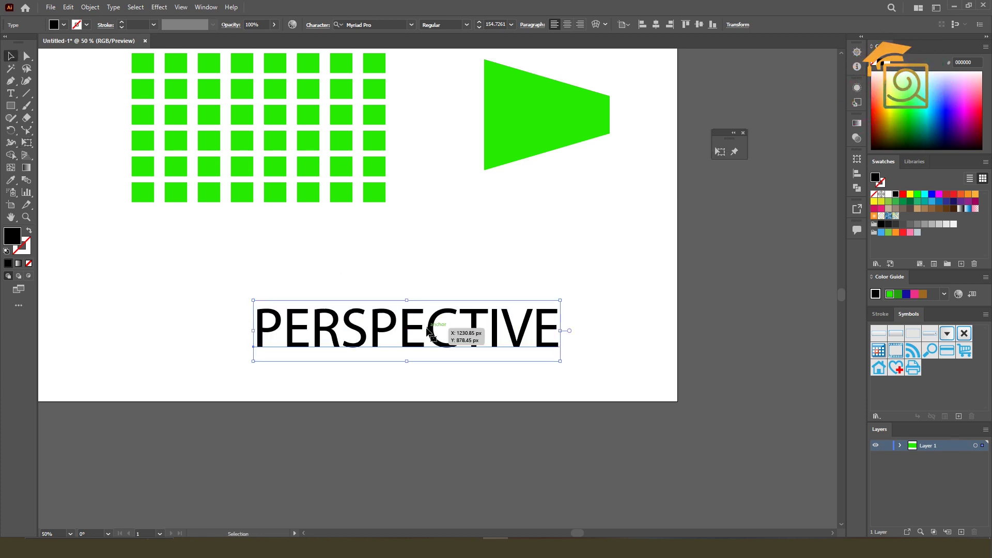
# Move the PERSPECTIVE text slightly upward and convert it to outlines.
pyautogui.moveTo(455, 333); pyautogui.dragTo(457, 294)
pyautogui.rightClick(446, 281)
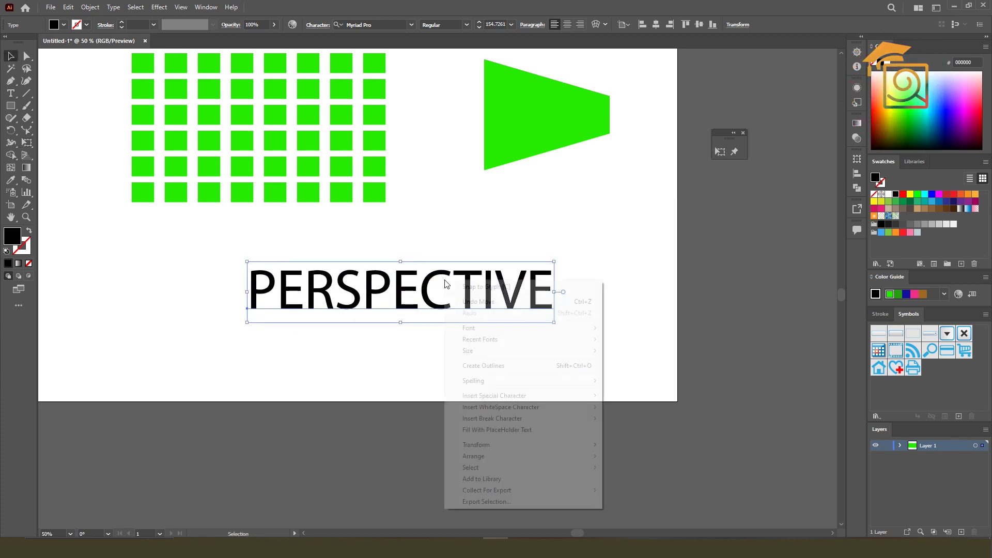
pyautogui.click(485, 366)
# Try narrowing the outlined text's upper edge with Perspective Distort, and undo the distortion.
pyautogui.click(720, 152)
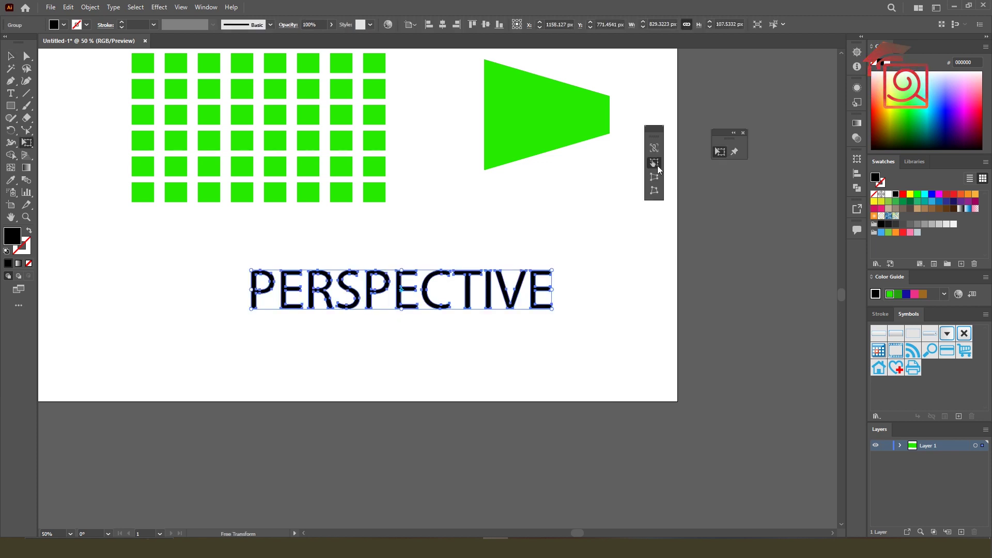
pyautogui.click(653, 181)
pyautogui.moveTo(251, 270); pyautogui.dragTo(333, 243)
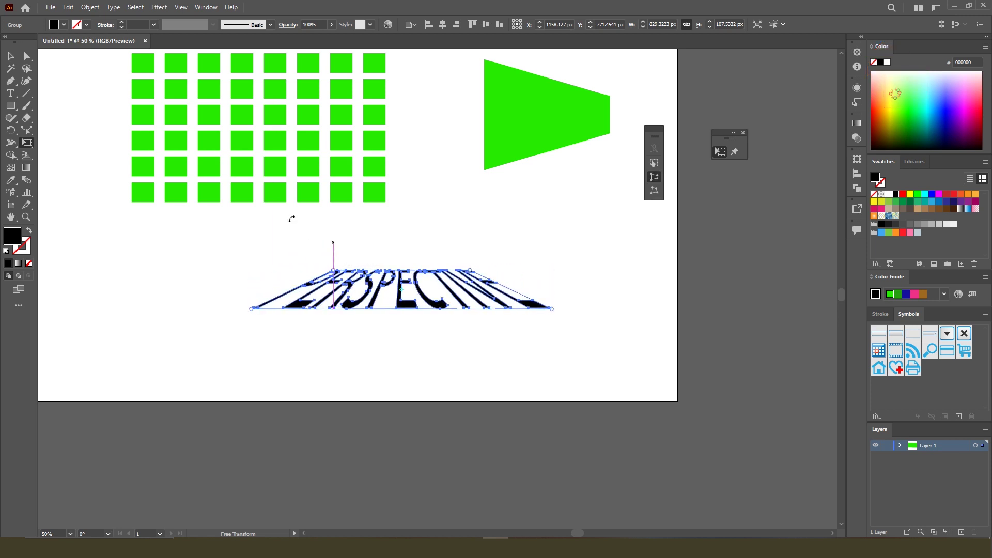
pyautogui.click(11, 55)
pyautogui.hotkey('ctrl', 'z')
pyautogui.hotkey('ctrl', 'z')
pyautogui.hotkey('ctrl', 'z')
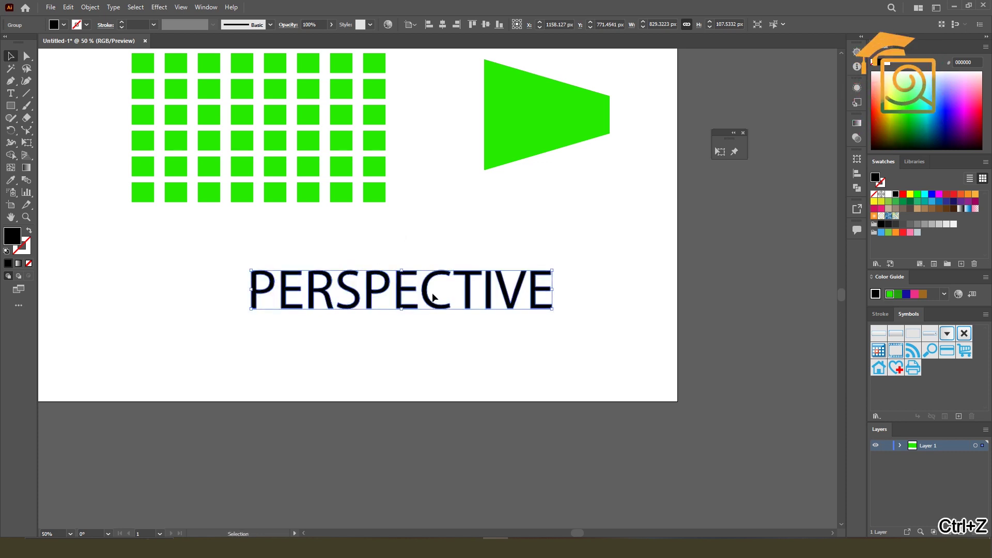
# Duplicate the outlined PERSPECTIVE text directly above itself and select the lower copy.
pyautogui.moveTo(422, 292); pyautogui.dragTo(422, 244)
pyautogui.click(264, 300)
# Try a Perspective Distort on the upper corner of the lower text copy and undo it.
pyautogui.click(719, 152)
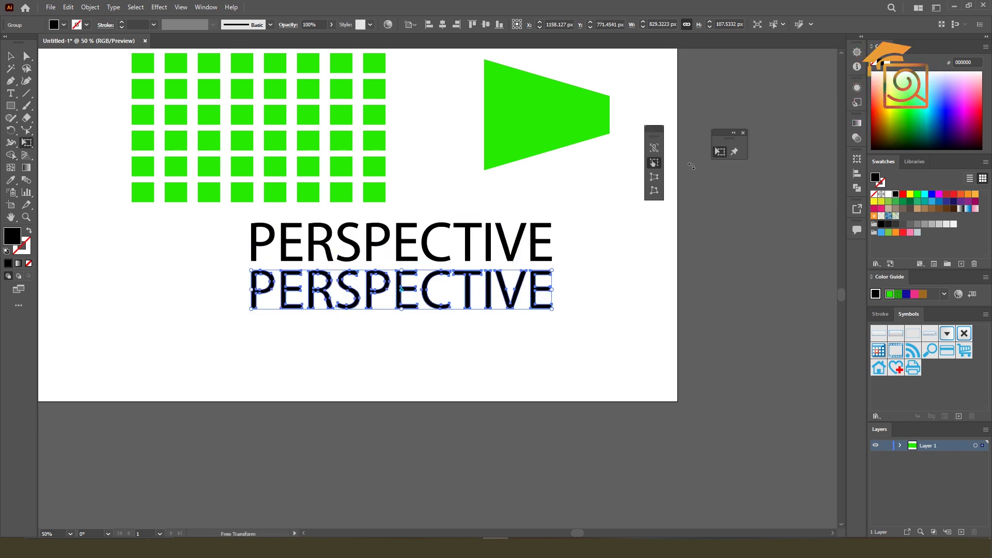
pyautogui.click(654, 177)
pyautogui.moveTo(553, 271); pyautogui.dragTo(481, 266)
pyautogui.hotkey('ctrl', 'z')
pyautogui.press('v')
pyautogui.hotkey('ctrl', 'z')
# Rotate the lower text copy 180 degrees and widen its lower edge to about 1351 px with Perspective Distort.
pyautogui.moveTo(556, 266); pyautogui.dragTo(270, 312)
pyautogui.click(719, 152)
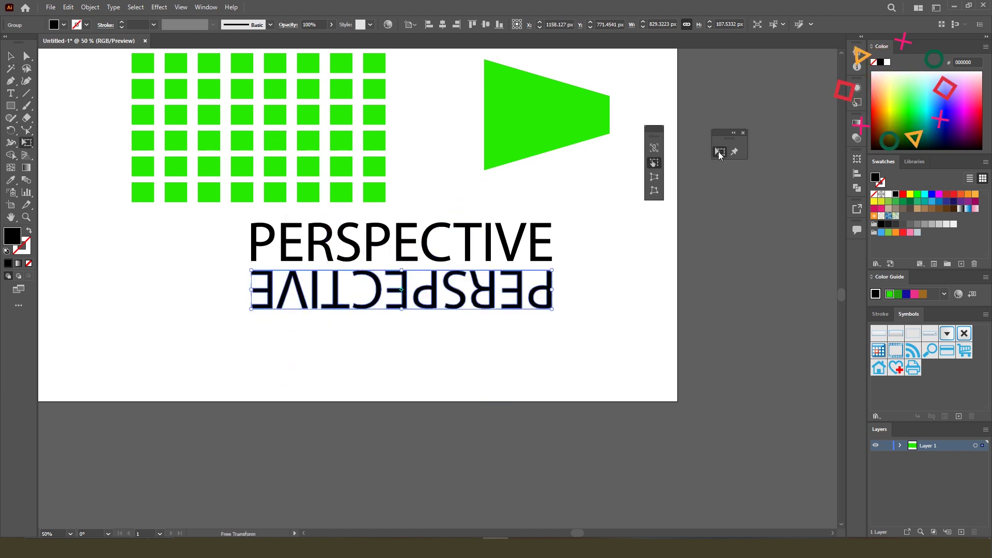
pyautogui.moveTo(553, 270); pyautogui.dragTo(569, 269)
pyautogui.hotkey('ctrl', 'z')
pyautogui.moveTo(552, 309); pyautogui.dragTo(654, 304)
# Nudge the distorted text copy upward until it meets the baseline of the upright text.
pyautogui.press('v')
pyautogui.press('Up')
pyautogui.press('Up')
pyautogui.press('Up')
pyautogui.press('Up')
pyautogui.press('Up')
pyautogui.press('Up')
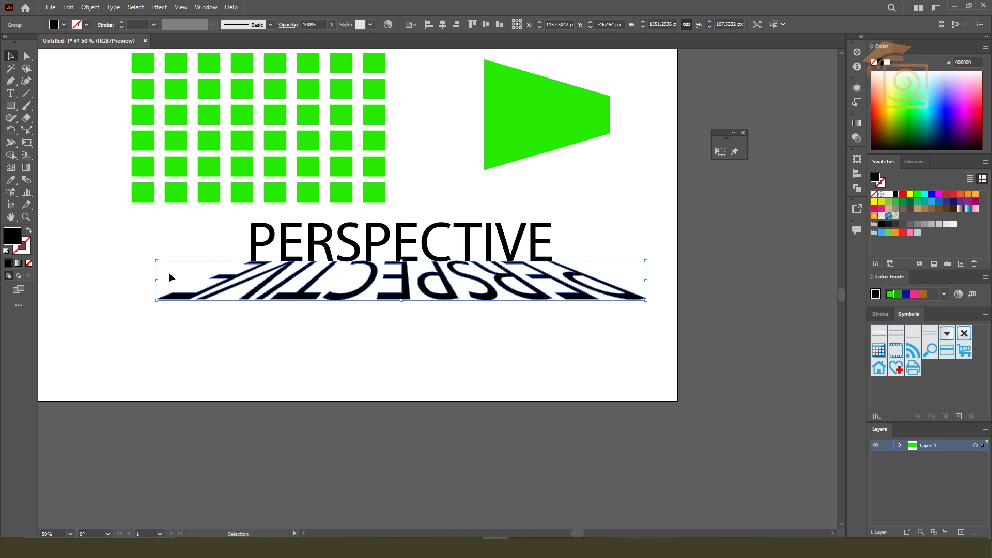
pyautogui.moveTo(157, 282); pyautogui.dragTo(159, 283)
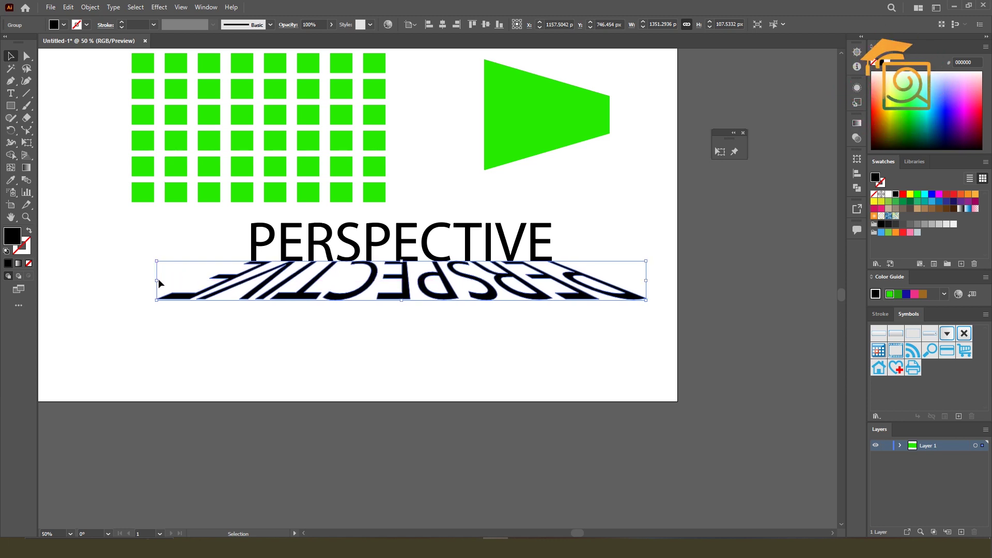
# Fill the distorted text copy with grey B3B3B3 and move both texts together further down the artboard.
pyautogui.click(935, 225)
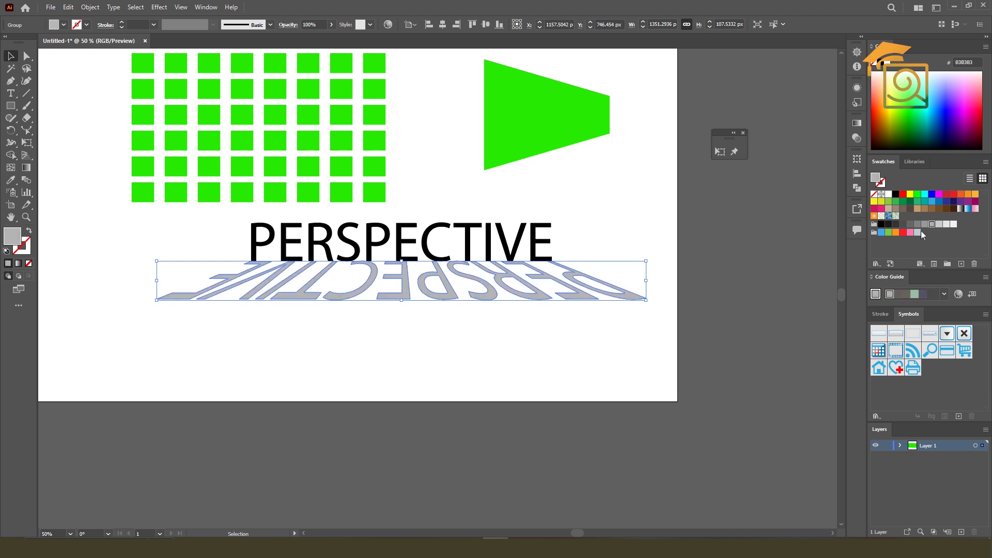
pyautogui.click(590, 357)
pyautogui.moveTo(540, 242); pyautogui.dragTo(557, 289)
pyautogui.click(562, 188)
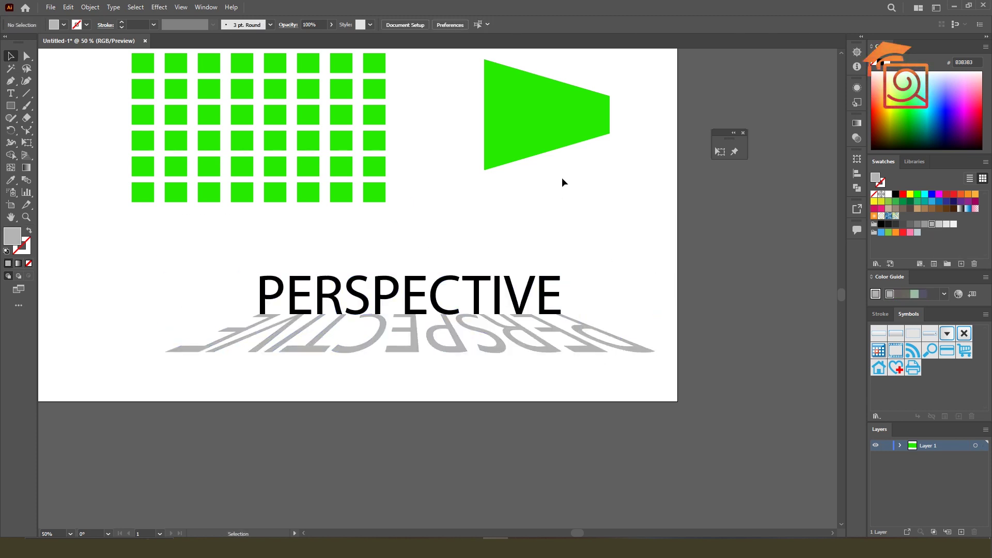
# Try a Perspective Distort that narrows the upper edge of the green grid and undo it.
pyautogui.moveTo(562, 181); pyautogui.dragTo(598, 226)
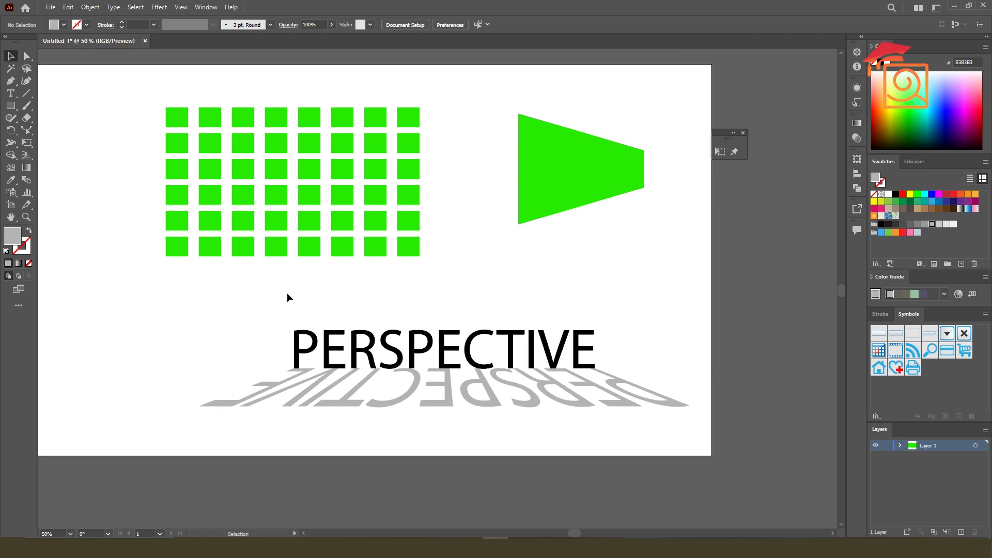
pyautogui.moveTo(164, 100); pyautogui.dragTo(447, 274)
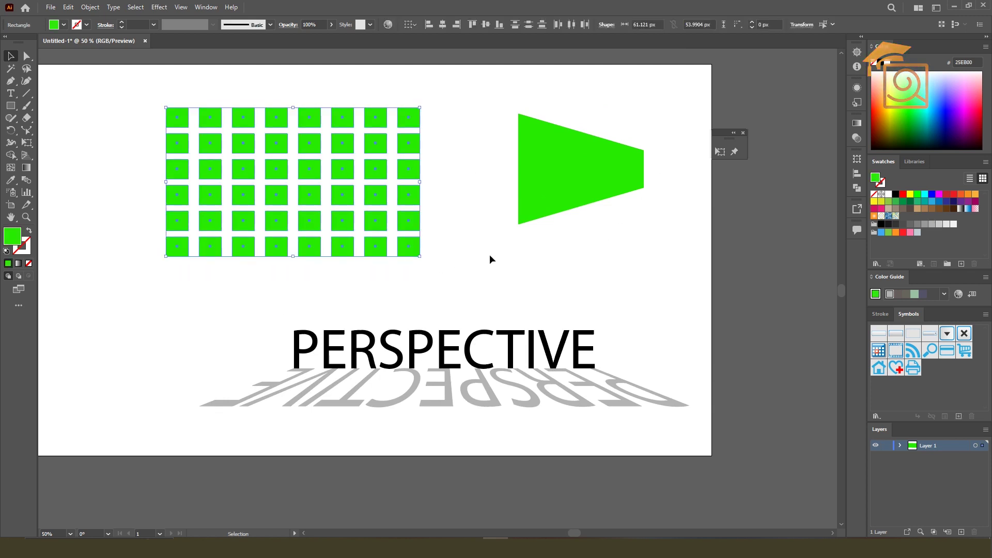
pyautogui.moveTo(484, 239); pyautogui.dragTo(518, 250)
pyautogui.click(720, 151)
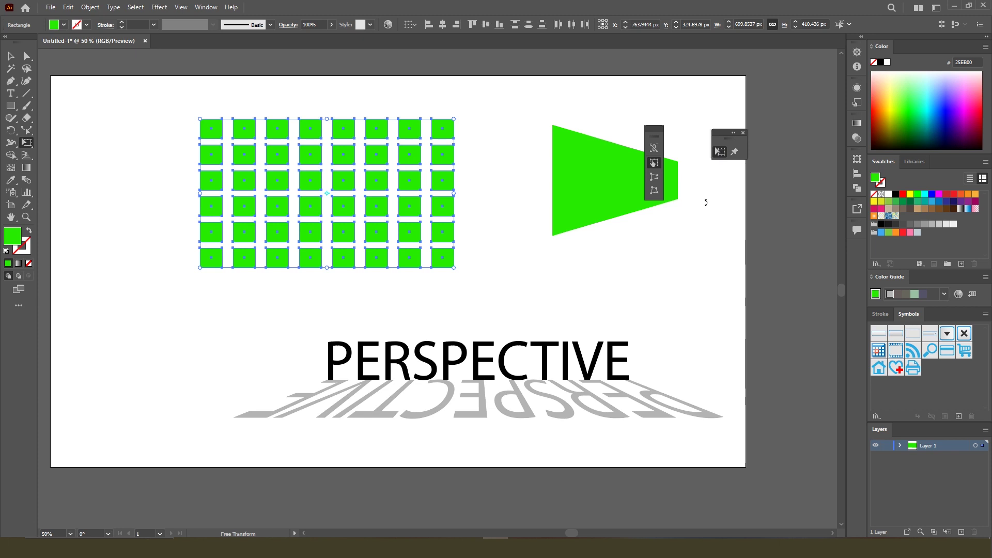
pyautogui.moveTo(454, 118); pyautogui.dragTo(352, 115)
pyautogui.press('v')
pyautogui.click(490, 250)
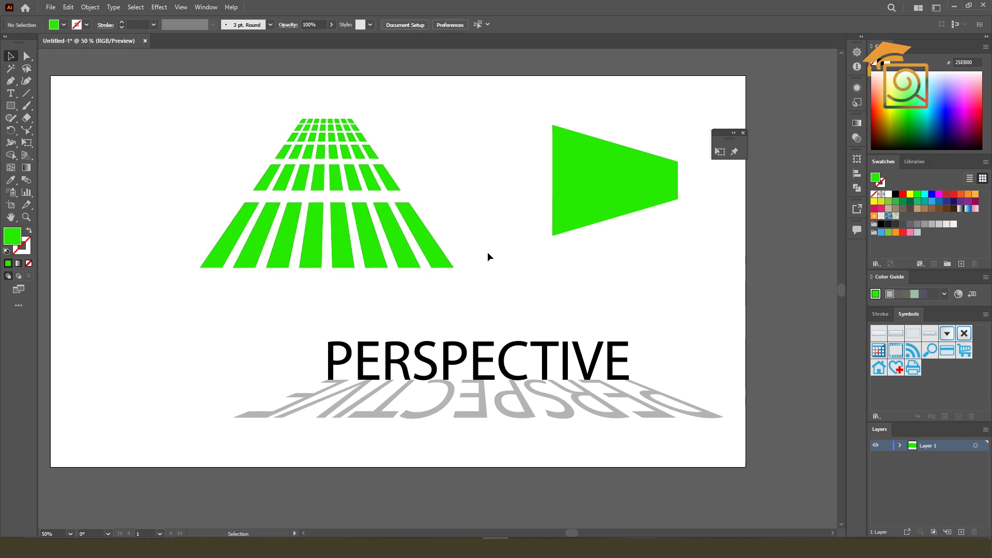
pyautogui.hotkey('ctrl', 'z')
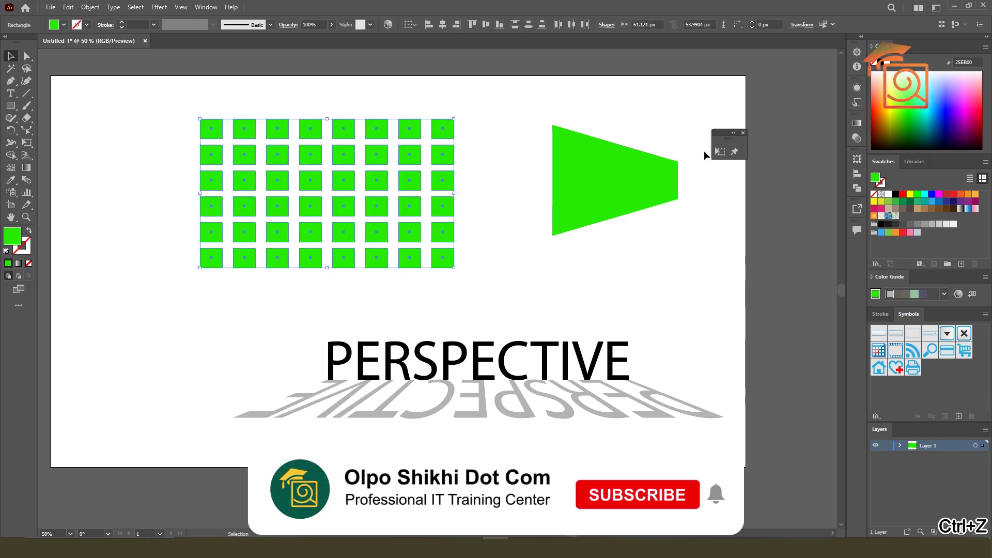
# Try a Perspective Distort that shortens the left side of the green grid and undo it.
pyautogui.click(720, 151)
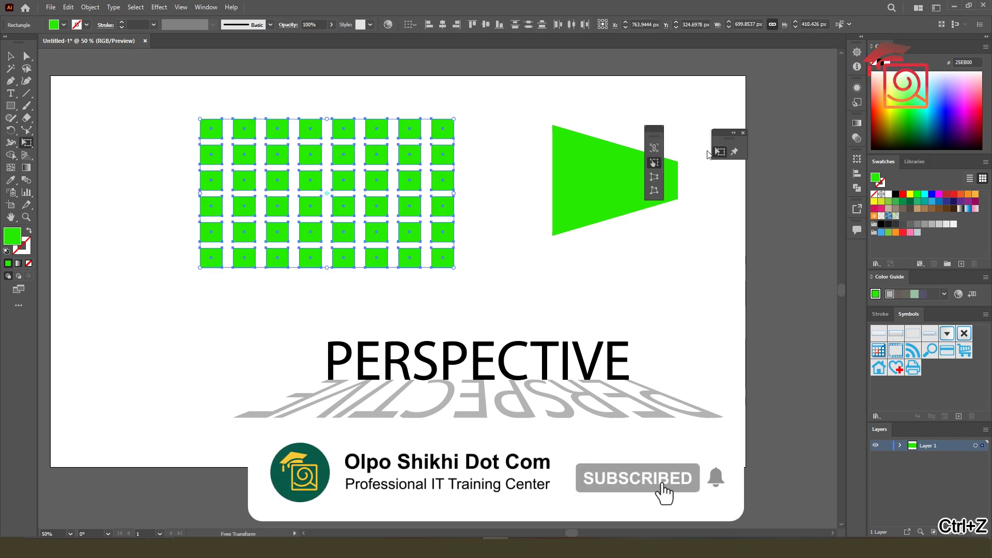
pyautogui.click(654, 177)
pyautogui.moveTo(200, 119); pyautogui.dragTo(205, 171)
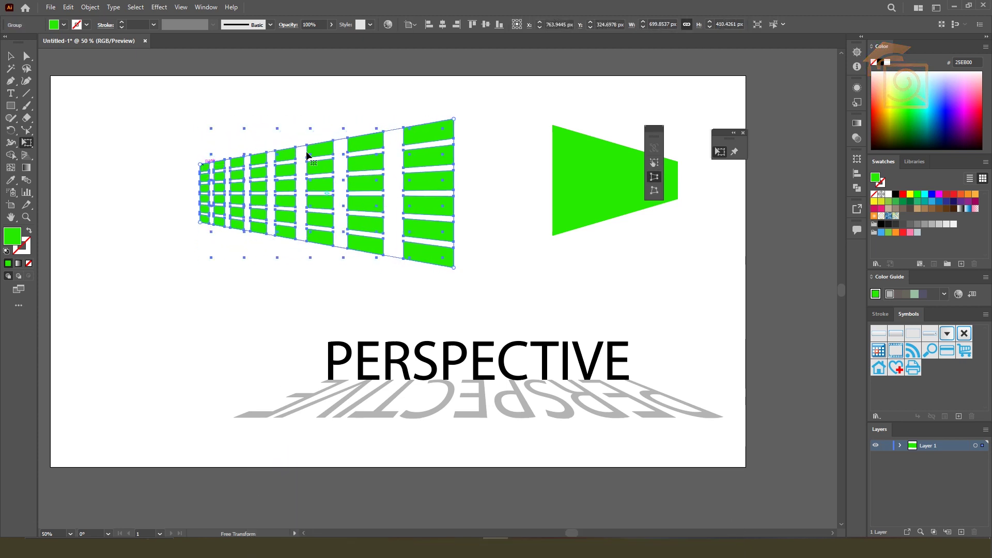
pyautogui.hotkey('ctrl', 'z')
# Duplicate a two-by-two block of the grid's squares into the empty area below the grid.
pyautogui.moveTo(147, 107); pyautogui.dragTo(464, 265)
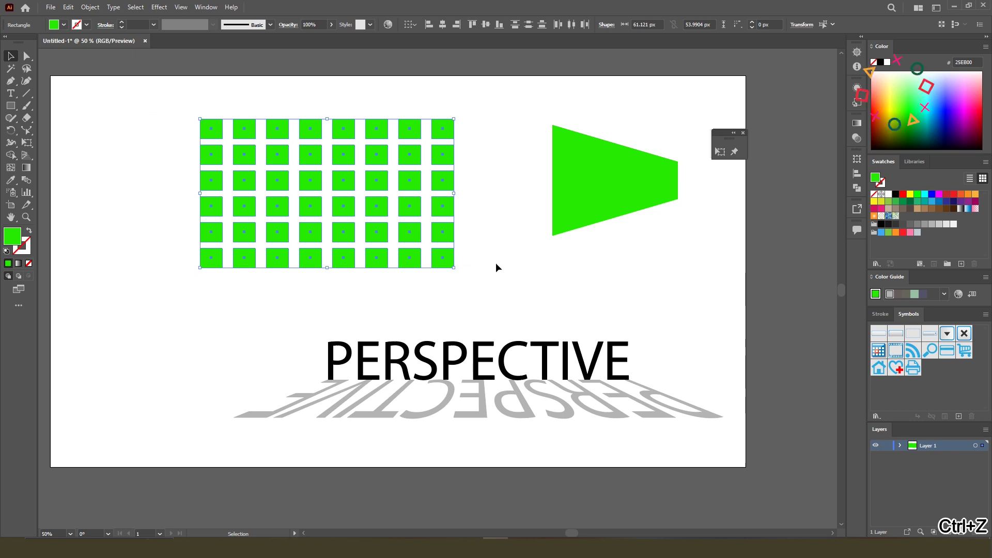
pyautogui.click(490, 266)
pyautogui.moveTo(156, 106); pyautogui.dragTo(331, 281)
pyautogui.click(374, 278)
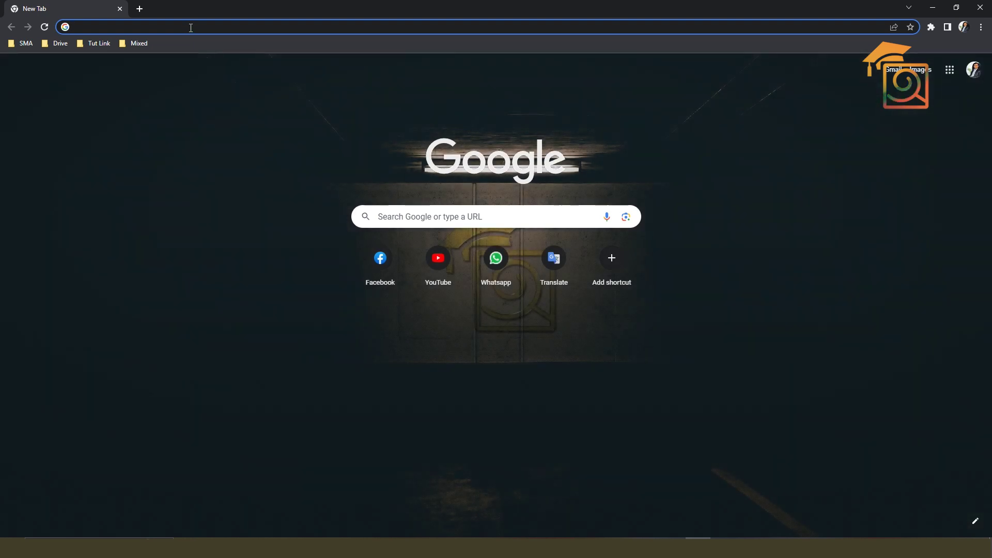
# Switch to Chrome and search Google for "window photo".
pyautogui.click(191, 27)
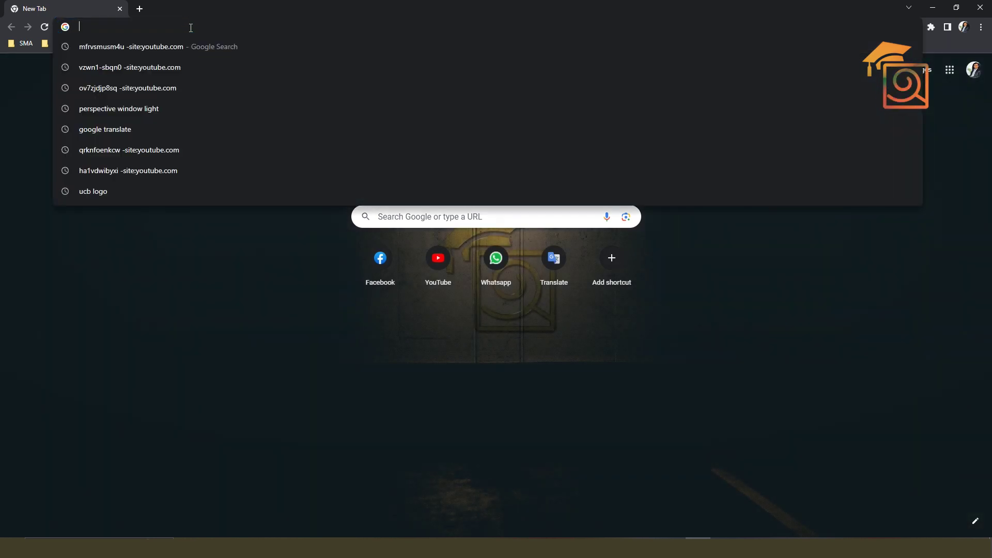
pyautogui.write('windo')
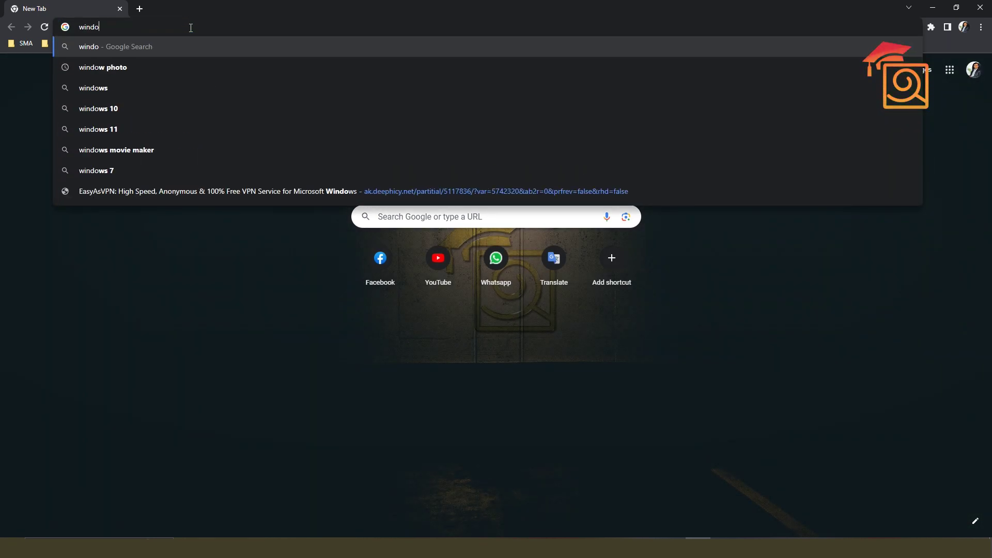
pyautogui.press('Down')
pyautogui.press('Down')
pyautogui.press('Up')
pyautogui.press('Return')
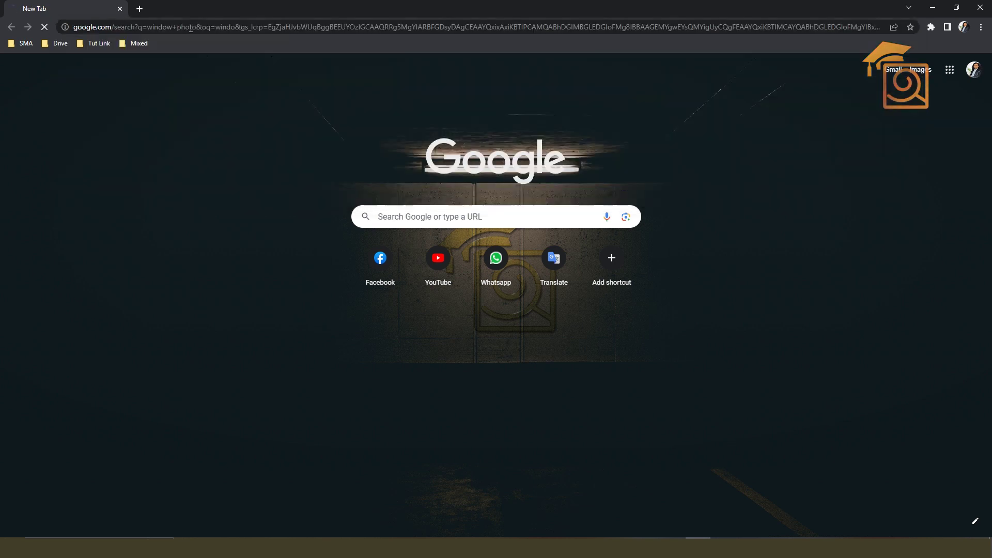
# Change the Google search to "window logo" and show the image results.
pyautogui.doubleClick(160, 61)
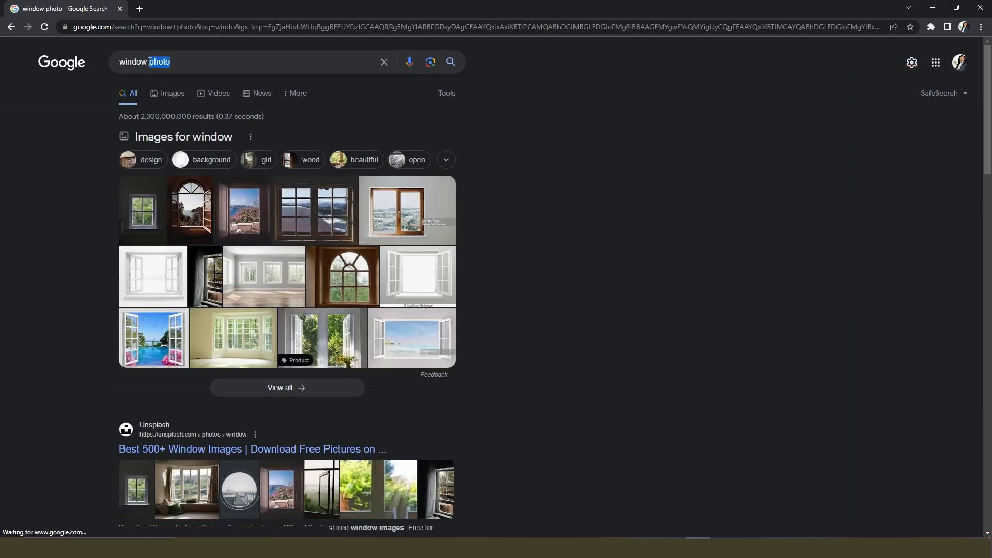
pyautogui.write('logo')
pyautogui.press('Return')
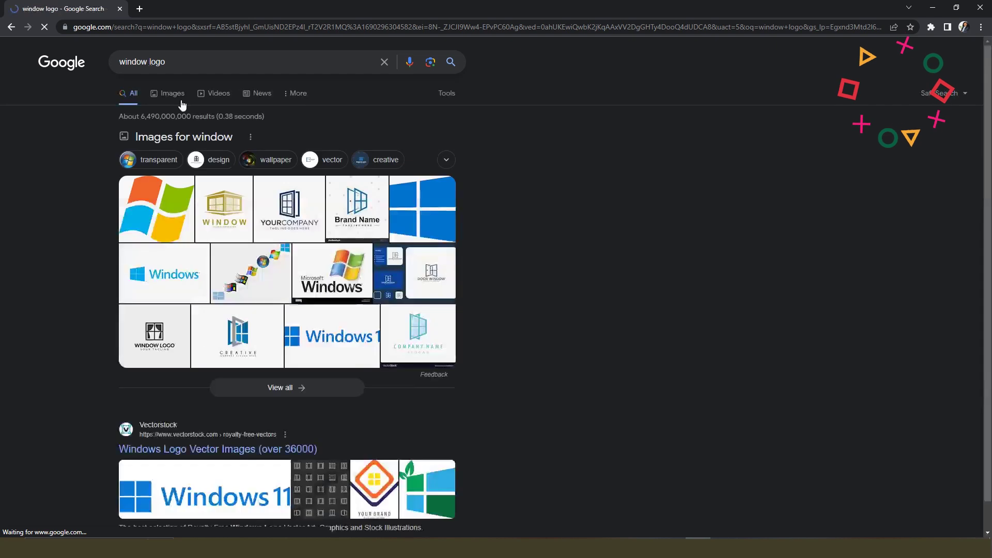
pyautogui.click(180, 96)
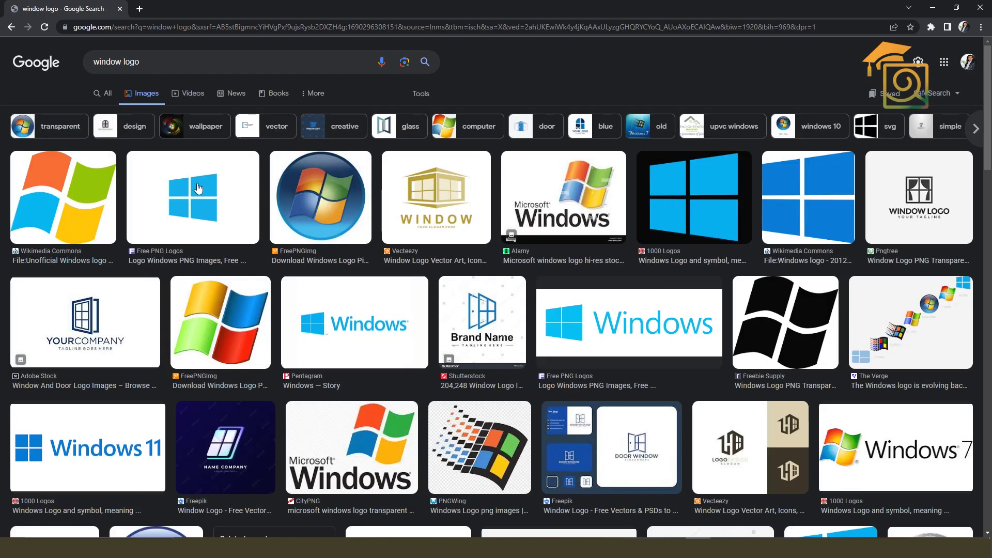
# Copy the plain blue Windows logo image, paste it into Illustrator and place it on the pasteboard beside the artboard.
pyautogui.rightClick(197, 185)
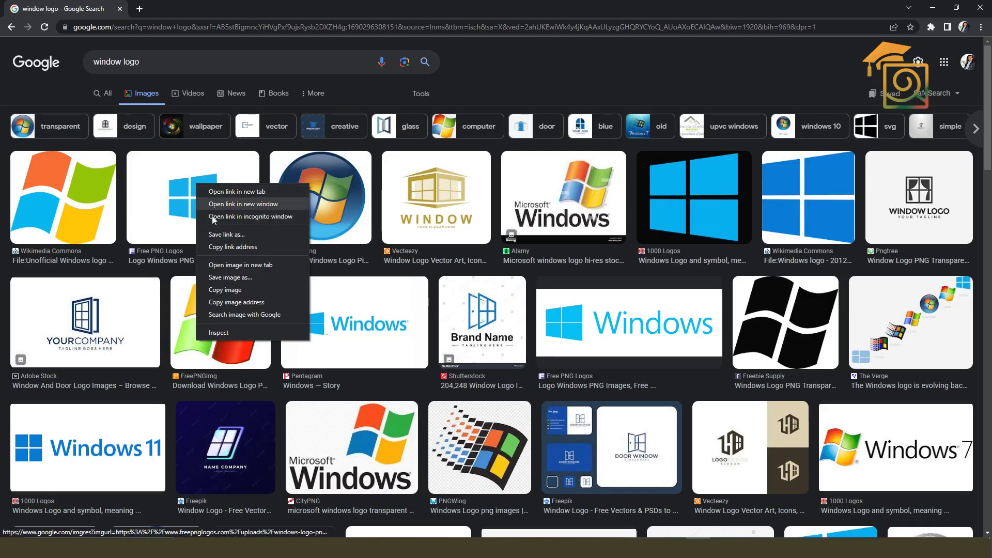
pyautogui.click(221, 287)
pyautogui.hotkey('alt', 'Tab')
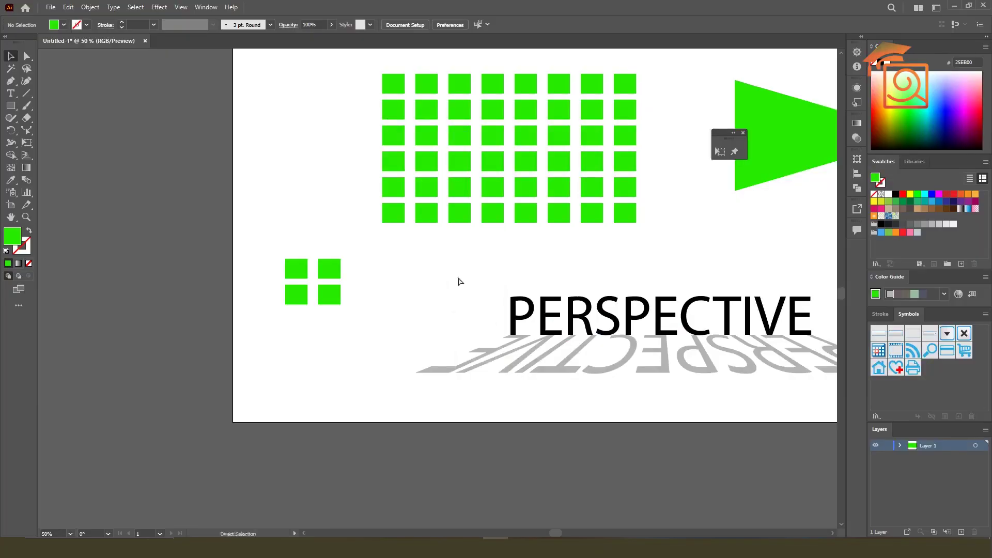
pyautogui.hotkey('ctrl', 'v')
pyautogui.moveTo(437, 284); pyautogui.dragTo(149, 167)
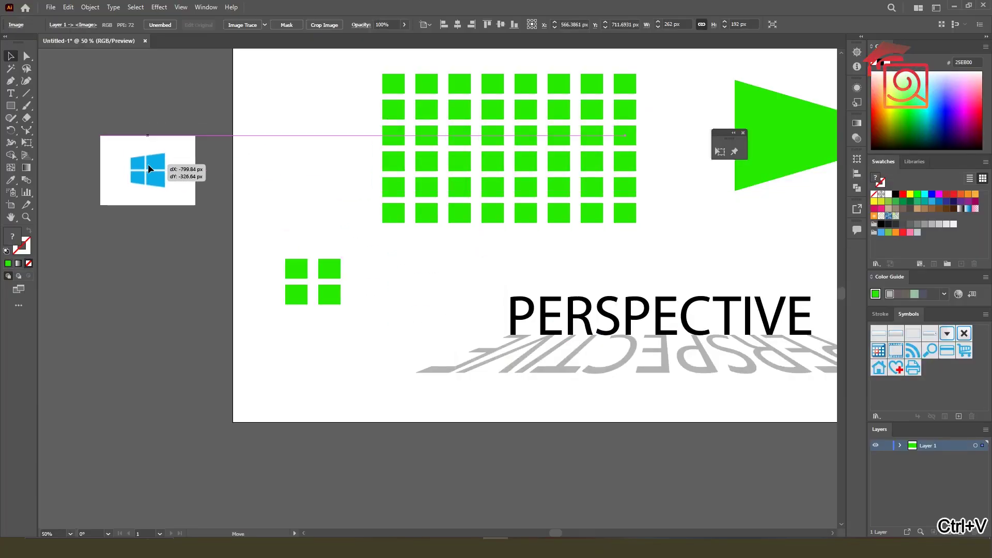
# Delete the separate two-by-two block of green squares below the grid.
pyautogui.click(269, 258)
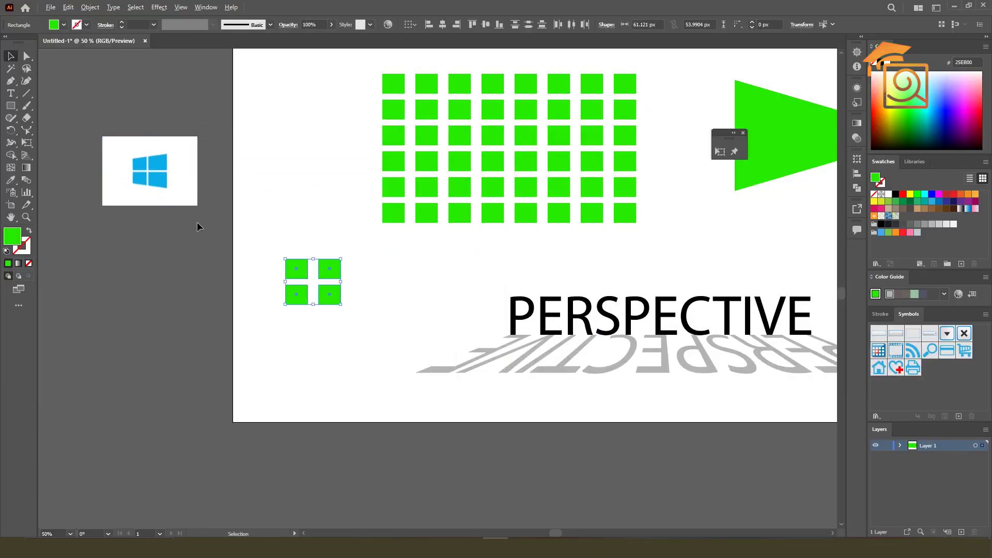
pyautogui.scroll(1, 199, 223)
pyautogui.moveTo(283, 249); pyautogui.dragTo(405, 379)
pyautogui.press('Delete')
# Draw a square about 112 px wide below the grid and fill it with blue 0DADEA sampled from the logo image.
pyautogui.click(11, 107)
pyautogui.moveTo(344, 248); pyautogui.dragTo(291, 259)
pyautogui.click(8, 53)
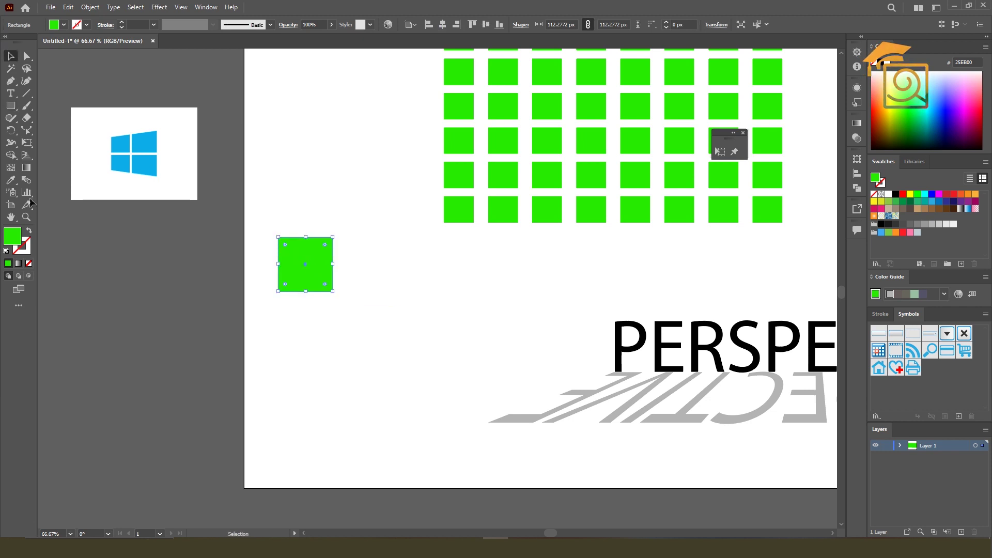
pyautogui.click(11, 180)
pyautogui.click(150, 150)
pyautogui.click(11, 56)
pyautogui.hotkey('ctrl', 'shift', 'a')
# Duplicate the blue square sideways by about 121 px and copy the pair downward into a two-by-two block with even gaps.
pyautogui.moveTo(319, 265); pyautogui.dragTo(370, 265)
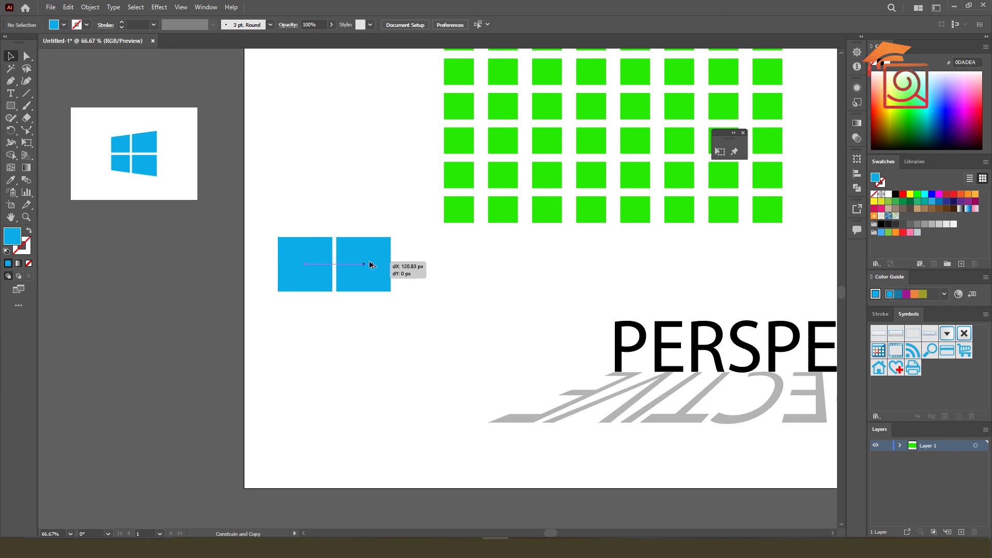
pyautogui.moveTo(274, 216); pyautogui.dragTo(416, 311)
pyautogui.moveTo(376, 263); pyautogui.dragTo(383, 306)
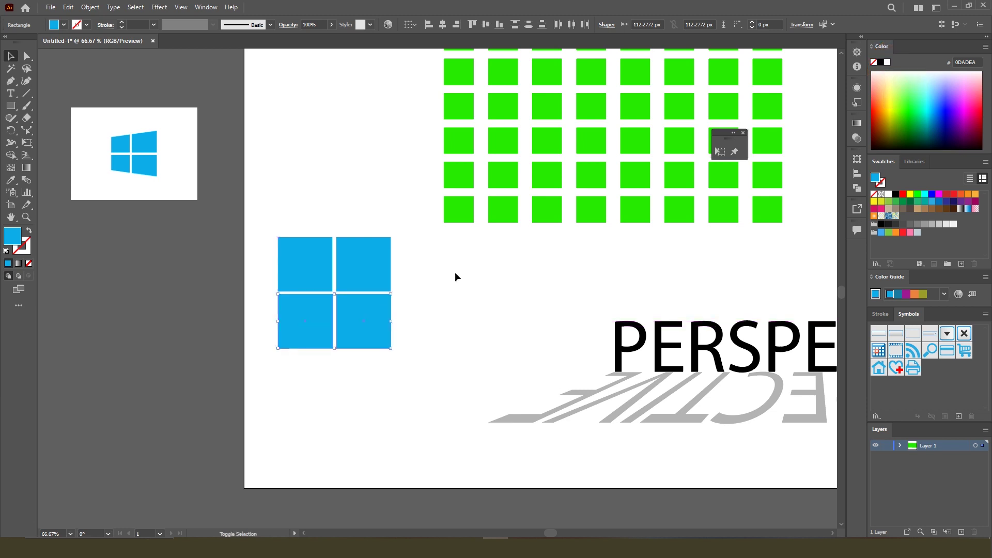
pyautogui.press('Down')
pyautogui.press('Down')
pyautogui.press('Down')
pyautogui.press('Down')
# Shorten the left side of the blue two-by-two block with Perspective Distort to match the logo's shape.
pyautogui.moveTo(276, 209); pyautogui.dragTo(406, 373)
pyautogui.moveTo(486, 288); pyautogui.dragTo(509, 269)
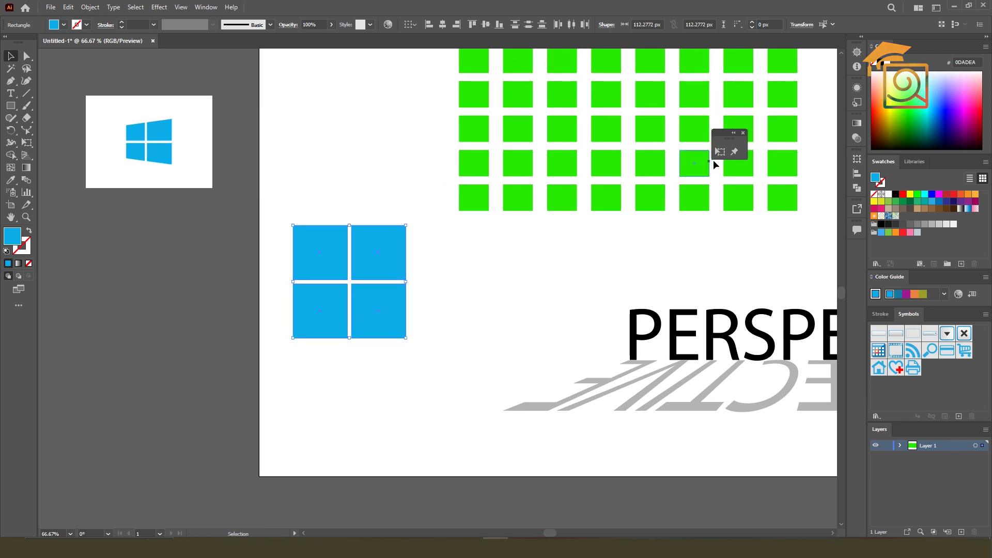
pyautogui.press('e')
pyautogui.moveTo(664, 133); pyautogui.dragTo(577, 149)
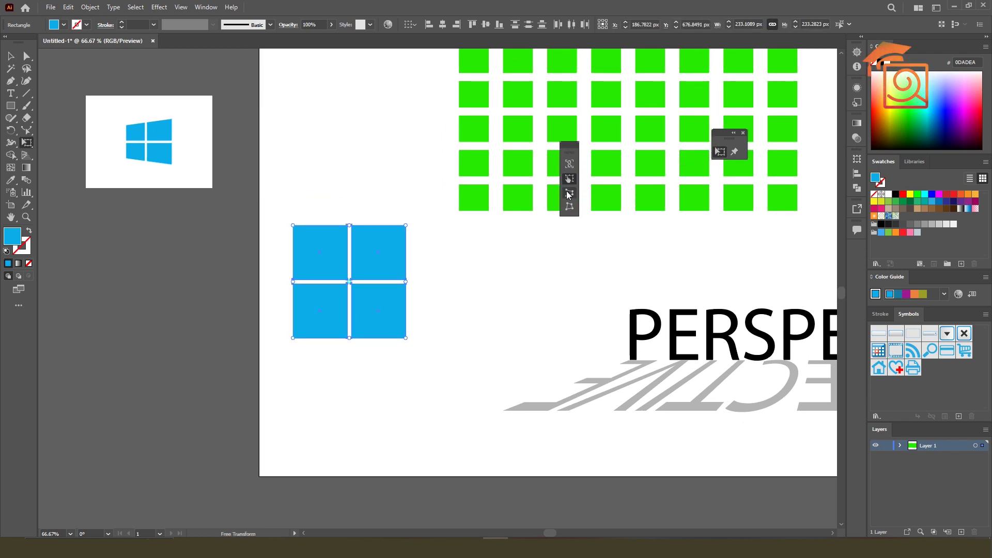
pyautogui.moveTo(293, 226); pyautogui.dragTo(293, 244)
pyautogui.press('v')
# Move the logo image onto the artboard above the drawn window logo and shift the drawn logo slightly right.
pyautogui.moveTo(176, 150); pyautogui.dragTo(381, 172)
pyautogui.click(361, 282)
pyautogui.moveTo(374, 257); pyautogui.dragTo(391, 259)
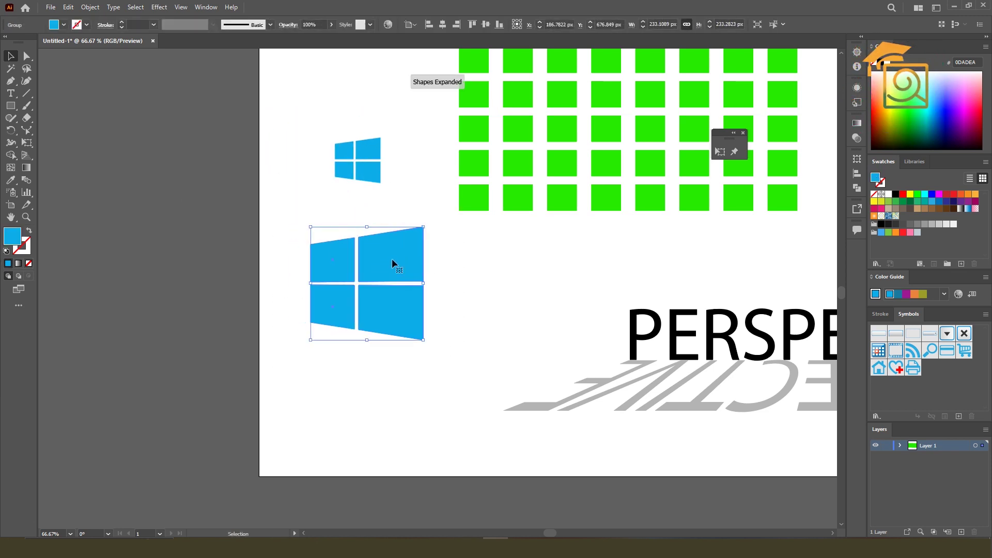
pyautogui.click(476, 271)
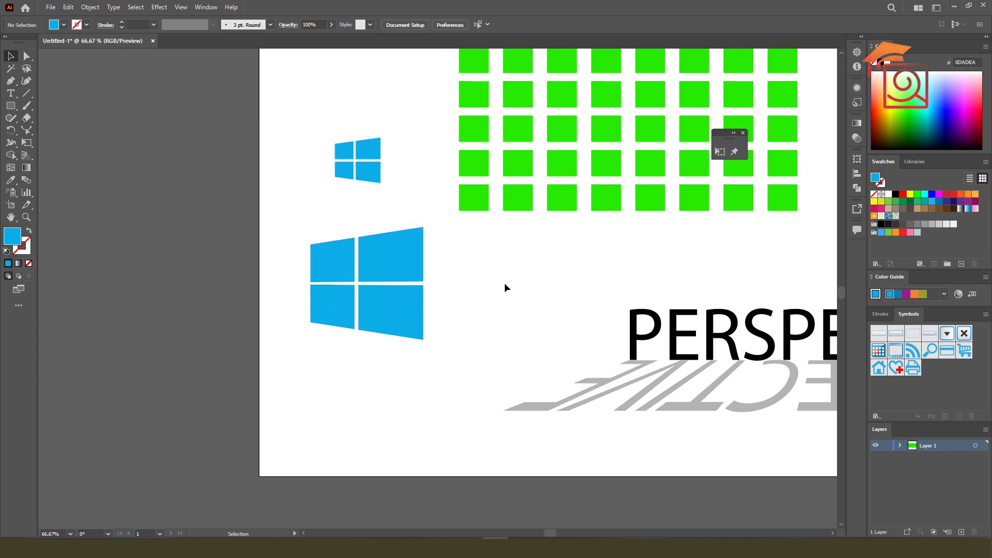
# Move the green trapezoid below the grid, between the drawn window logo and the PERSPECTIVE text.
pyautogui.moveTo(568, 285); pyautogui.dragTo(436, 279)
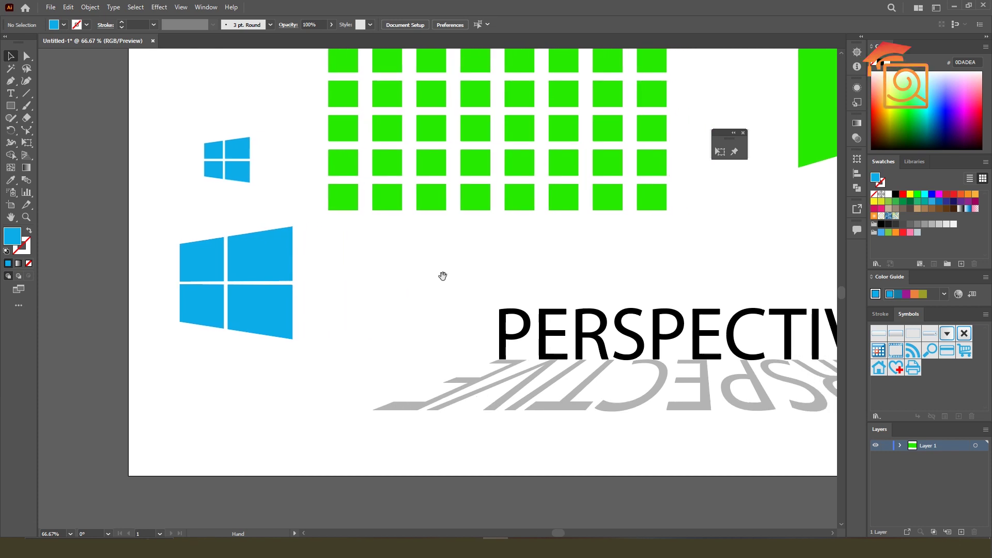
pyautogui.moveTo(524, 282); pyautogui.dragTo(361, 344)
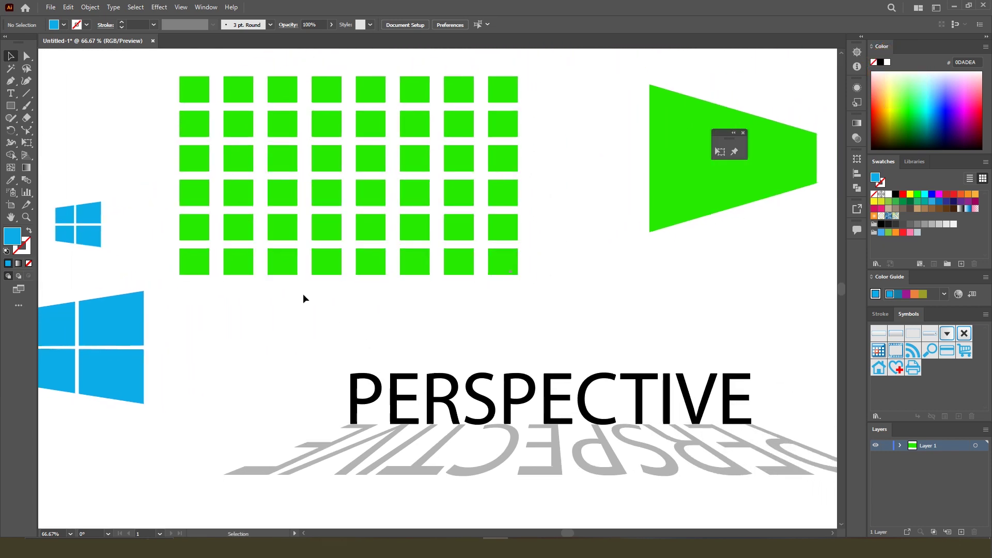
pyautogui.scroll(-1, 292, 285)
pyautogui.moveTo(622, 197); pyautogui.dragTo(255, 343)
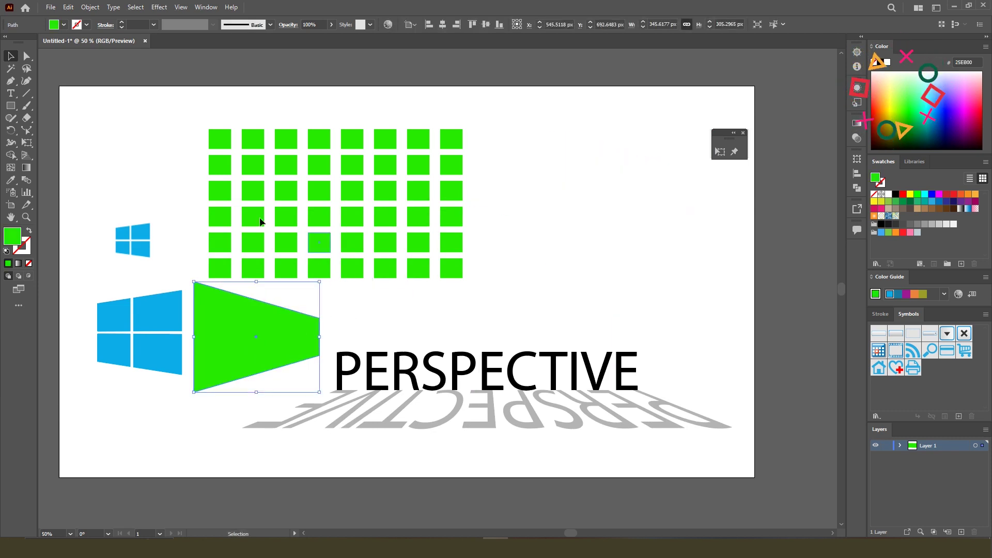
pyautogui.click(663, 243)
# Draw a green square about 346 px wide in the empty area beside the grid.
pyautogui.moveTo(662, 243); pyautogui.dragTo(623, 244)
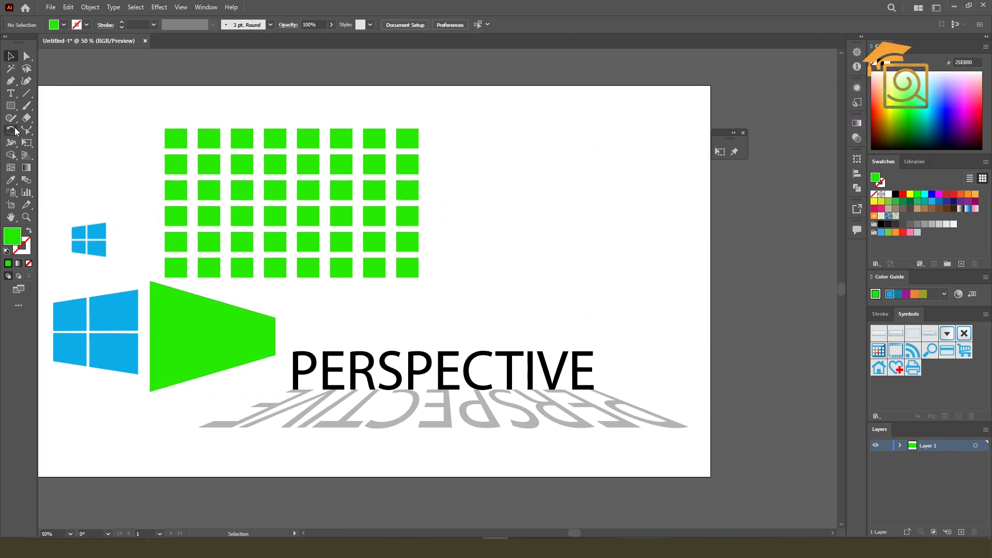
pyautogui.click(11, 106)
pyautogui.moveTo(498, 164)
pyautogui.mouseDown()
pyautogui.moveTo(594, 277)
pyautogui.moveTo(624, 290)
pyautogui.mouseUp()
# Try pulling the large green square's upper-left corner outward with Direct Selection and undo it.
pyautogui.press('a')
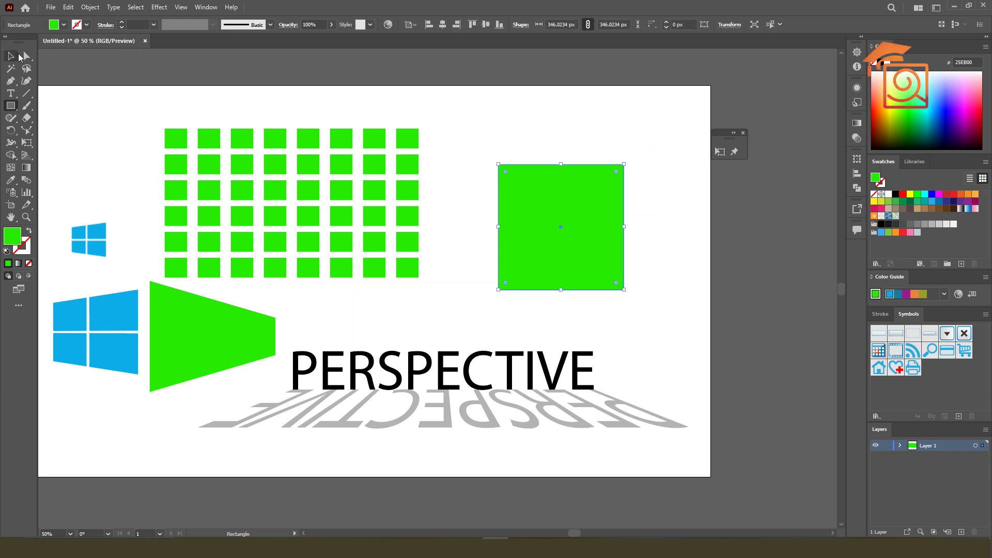
pyautogui.moveTo(498, 165); pyautogui.dragTo(452, 190)
pyautogui.hotkey('ctrl', 'z')
pyautogui.press('v')
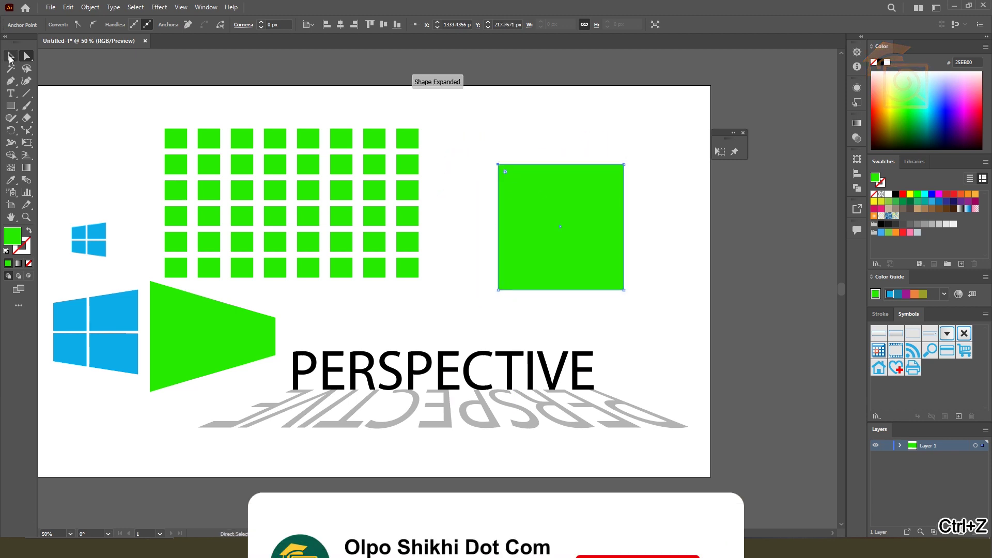
# Select the whole green grid and move it closer to the large green square.
pyautogui.hotkey('ctrl', '-')
pyautogui.moveTo(141, 139); pyautogui.dragTo(394, 258)
pyautogui.click(427, 224)
pyautogui.moveTo(212, 140); pyautogui.dragTo(404, 231)
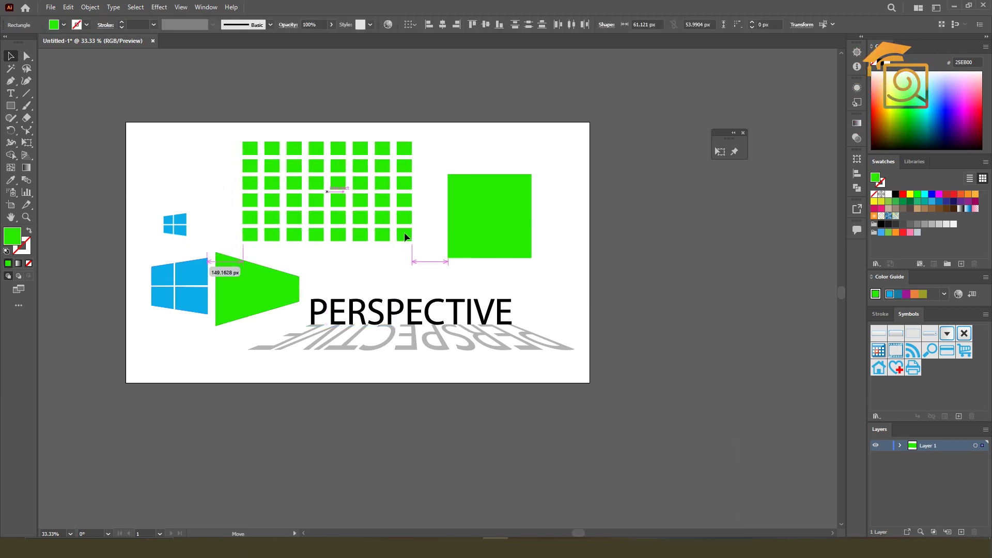
# Apply Free Distort to the whole green grid, pulling its upper-left and upper-right corners inward and down into a receding floor shape.
pyautogui.scroll(1, 298, 162)
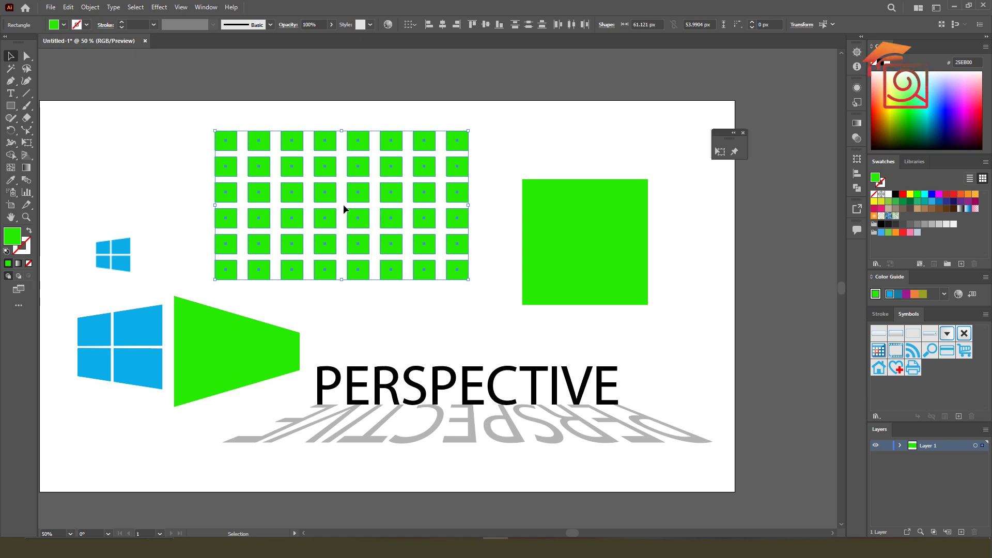
pyautogui.press('a')
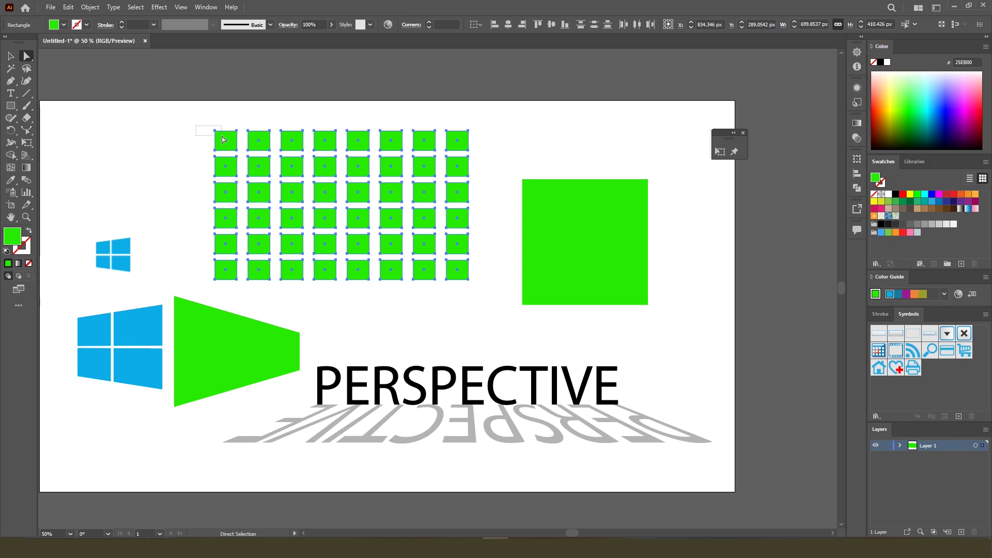
pyautogui.press('v')
pyautogui.moveTo(148, 94); pyautogui.dragTo(466, 284)
pyautogui.keyDown('shift'); pyautogui.click(121, 245); pyautogui.keyUp('shift')
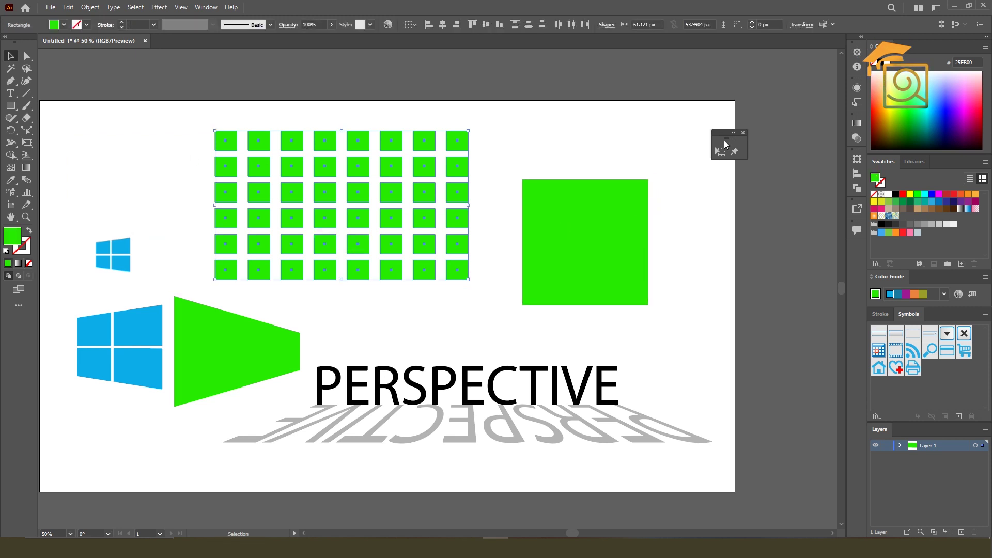
pyautogui.click(719, 153)
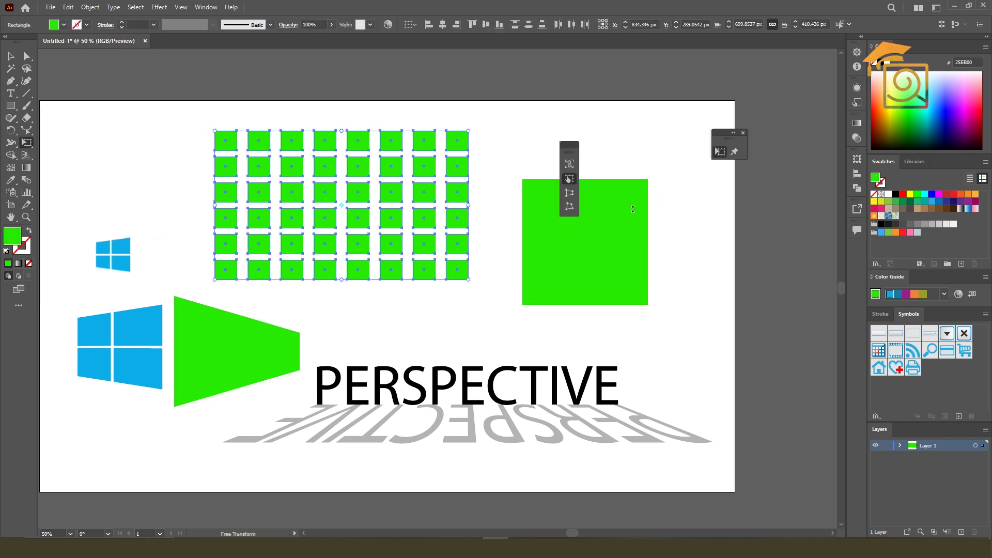
pyautogui.click(570, 207)
pyautogui.moveTo(216, 131); pyautogui.dragTo(305, 199)
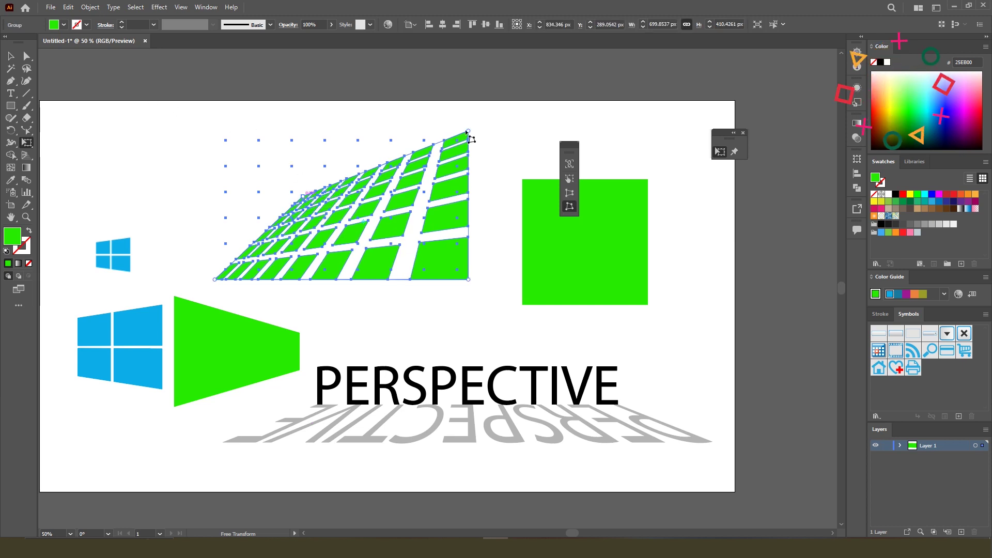
pyautogui.moveTo(468, 132); pyautogui.dragTo(401, 216)
pyautogui.click(10, 56)
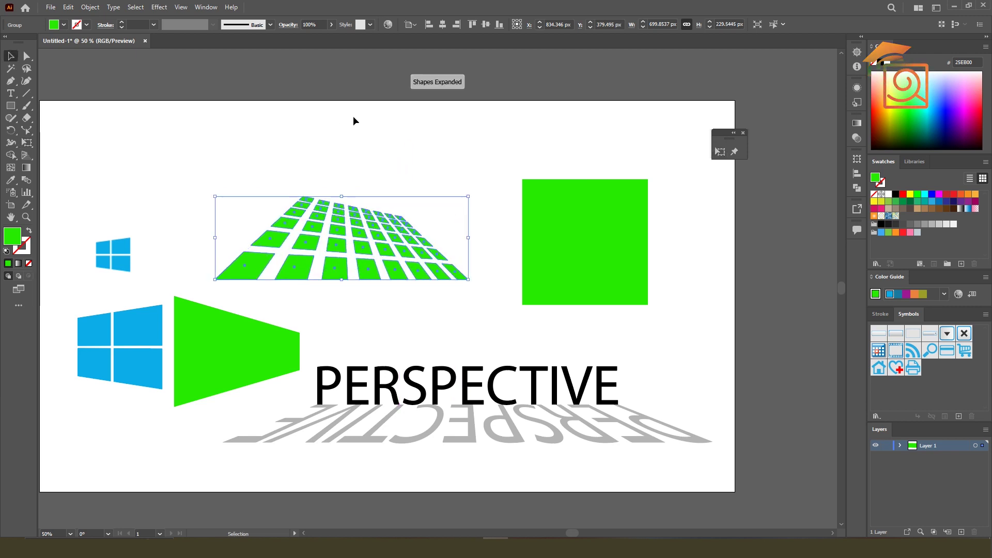
pyautogui.click(418, 151)
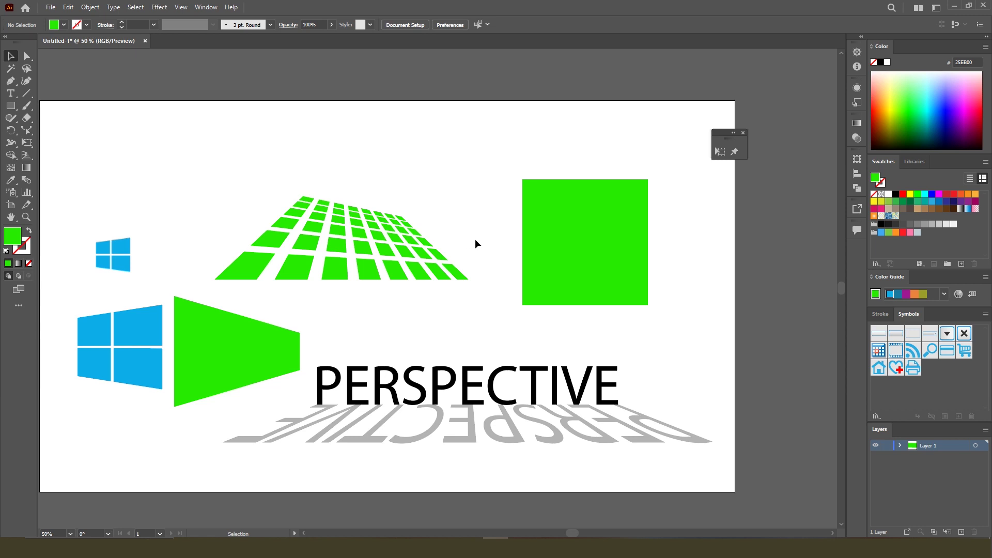
pyautogui.scroll(-1, 487, 234)
pyautogui.moveTo(320, 197); pyautogui.dragTo(472, 280)
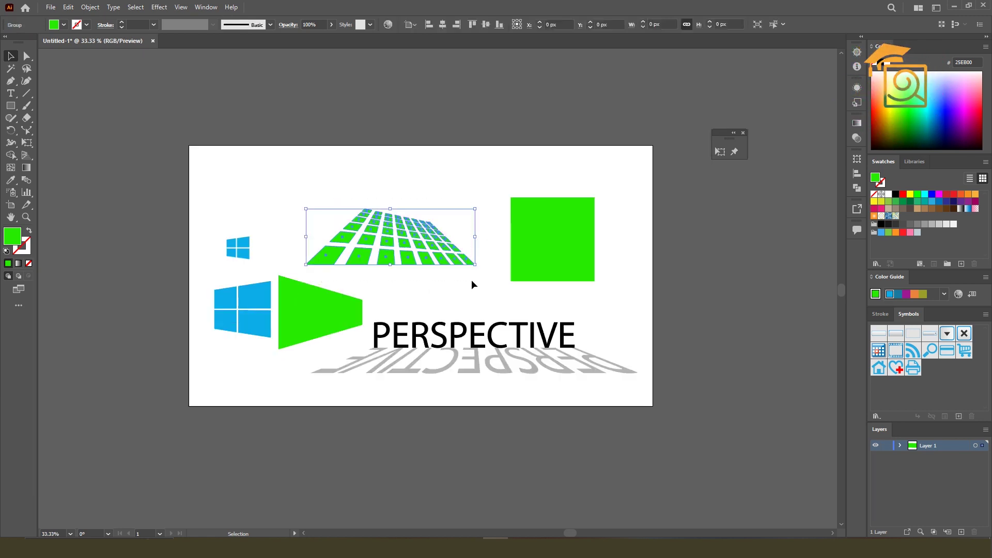
pyautogui.click(495, 229)
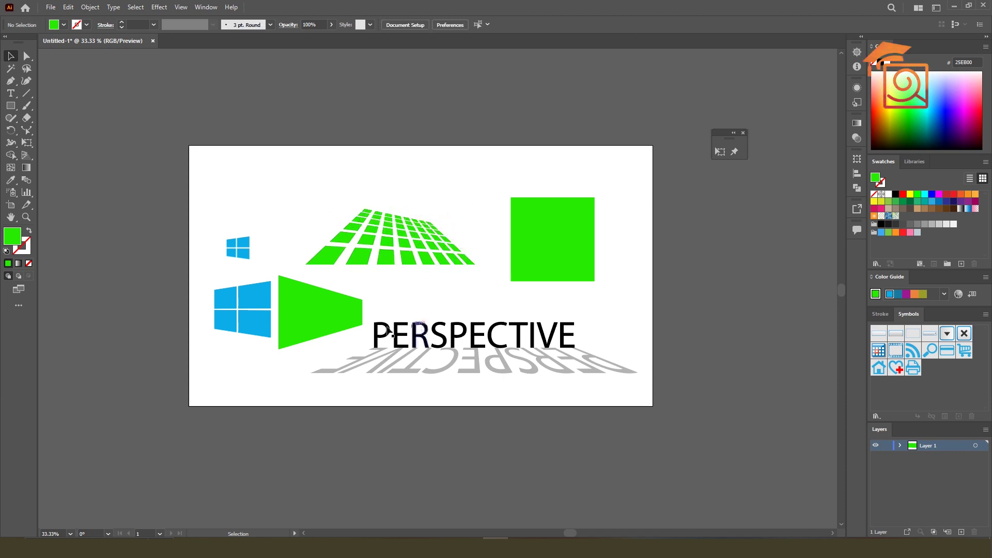
pyautogui.moveTo(322, 204); pyautogui.dragTo(478, 273)
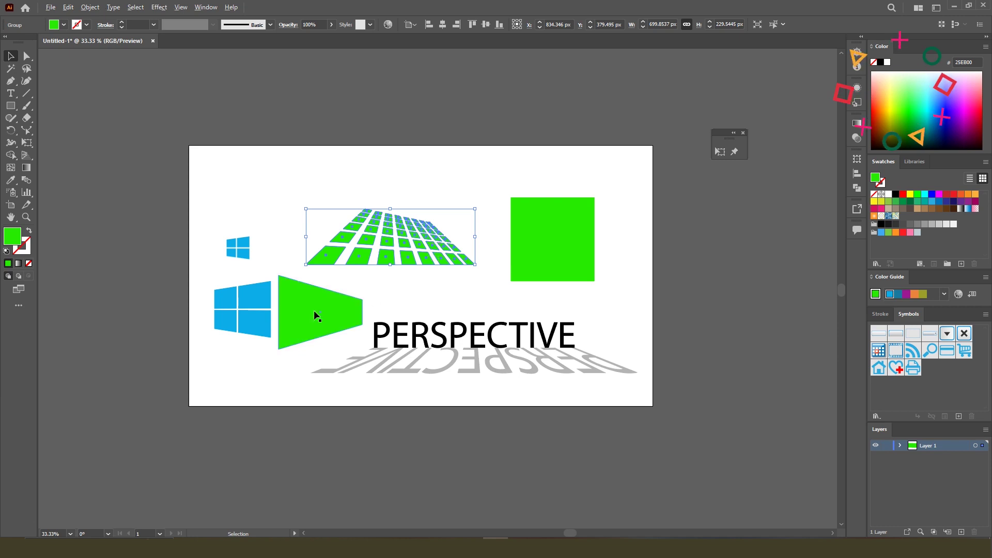
# Select the green trapezoid beside the drawn window logo and activate Free Transform on it.
pyautogui.scroll(1, 315, 312)
pyautogui.moveTo(315, 312); pyautogui.dragTo(312, 308)
pyautogui.click(719, 152)
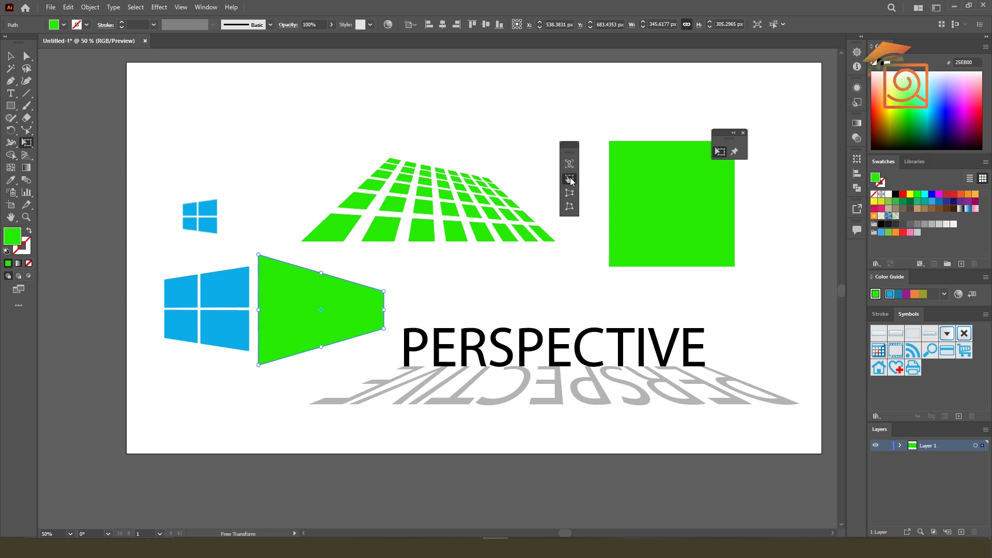
pyautogui.scroll(3, 697, 299)
pyautogui.scroll(-1, 698, 300)
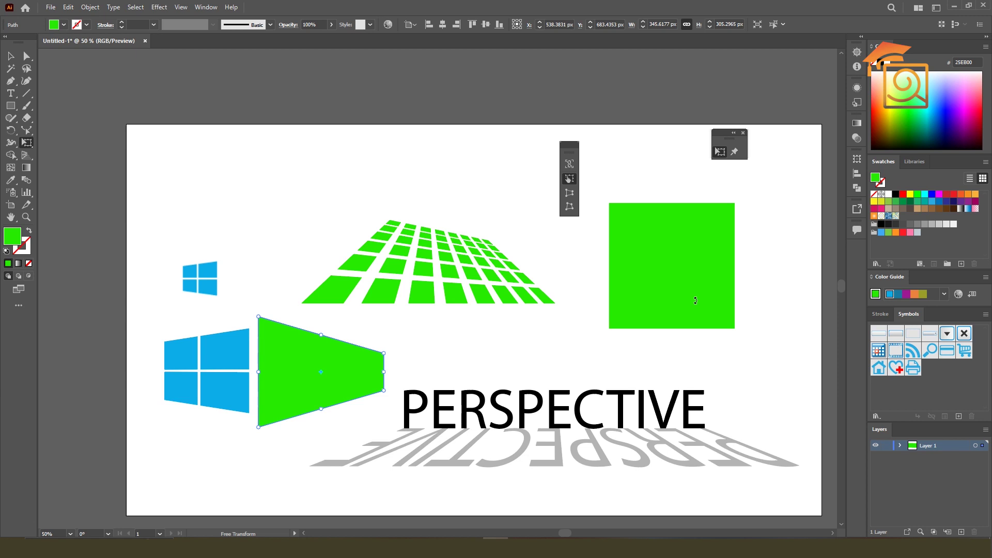